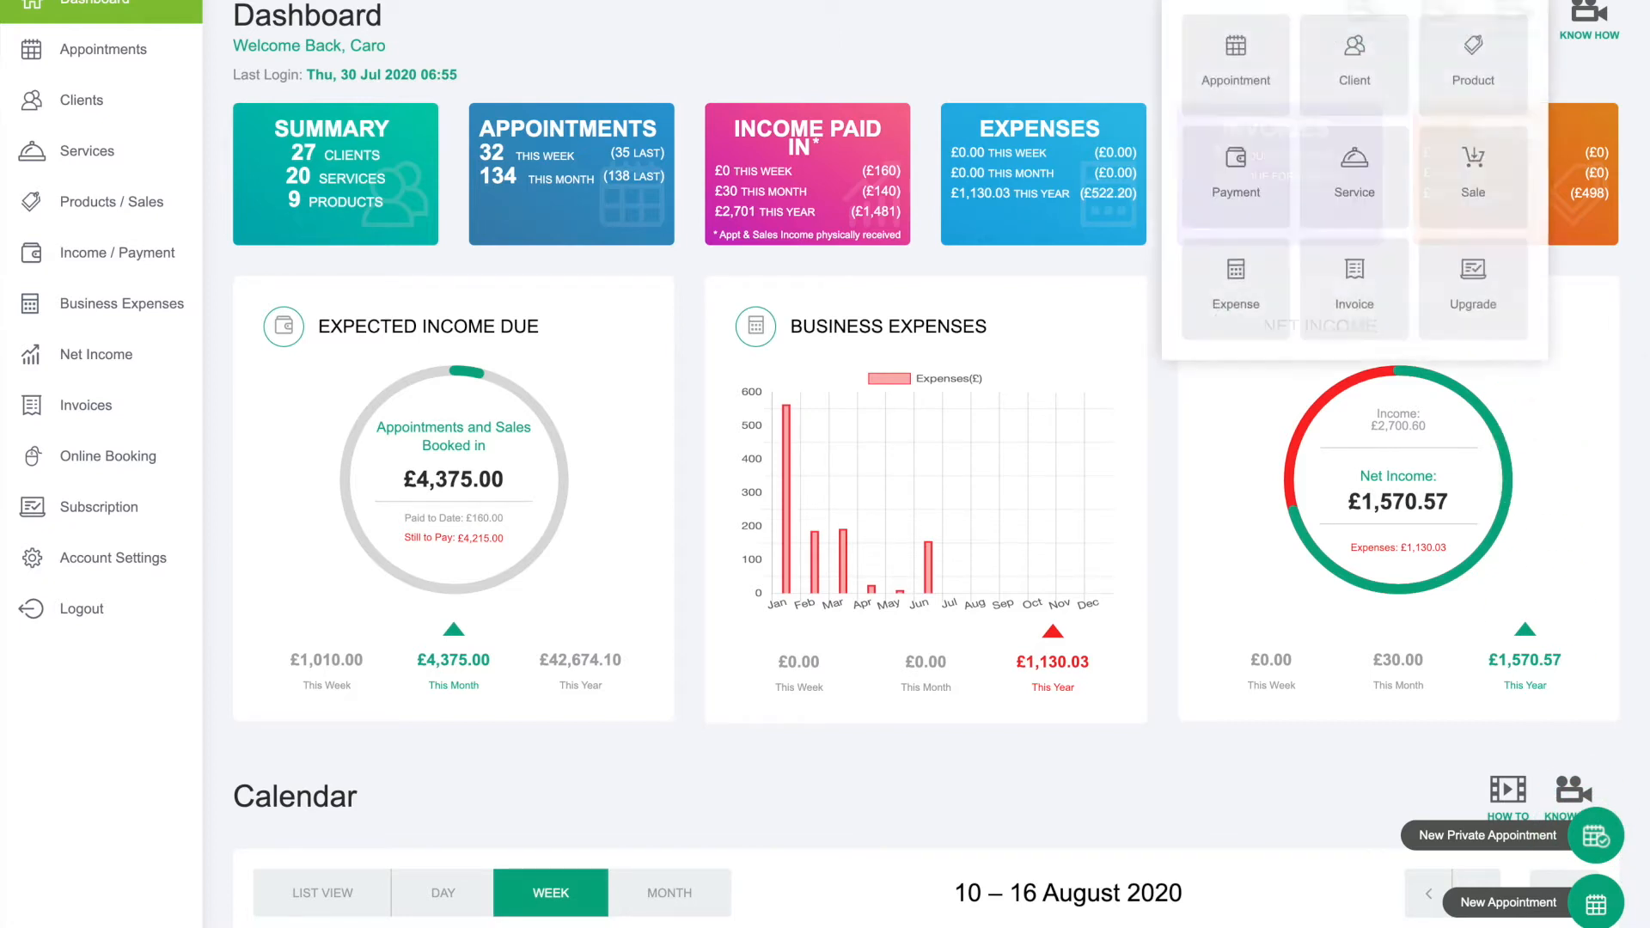
Step: Start a new appointment dated Thursday, 13 August 2020
{"action": "left_click", "coordinate": [1239, 67]}
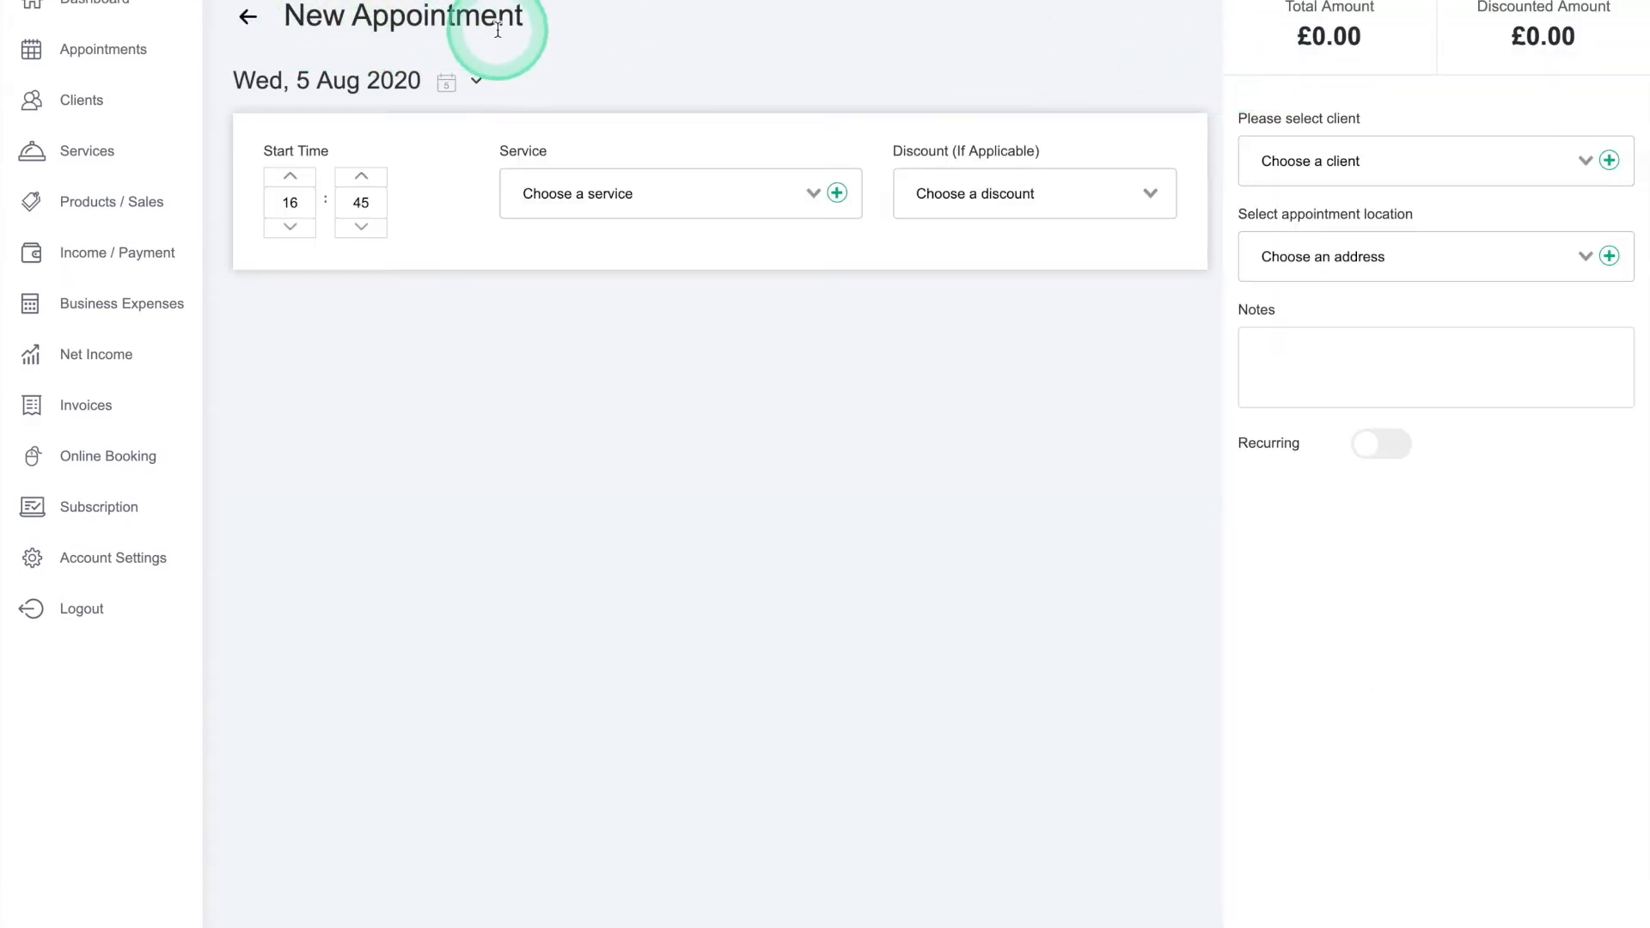
{"action": "left_click", "coordinate": [478, 86]}
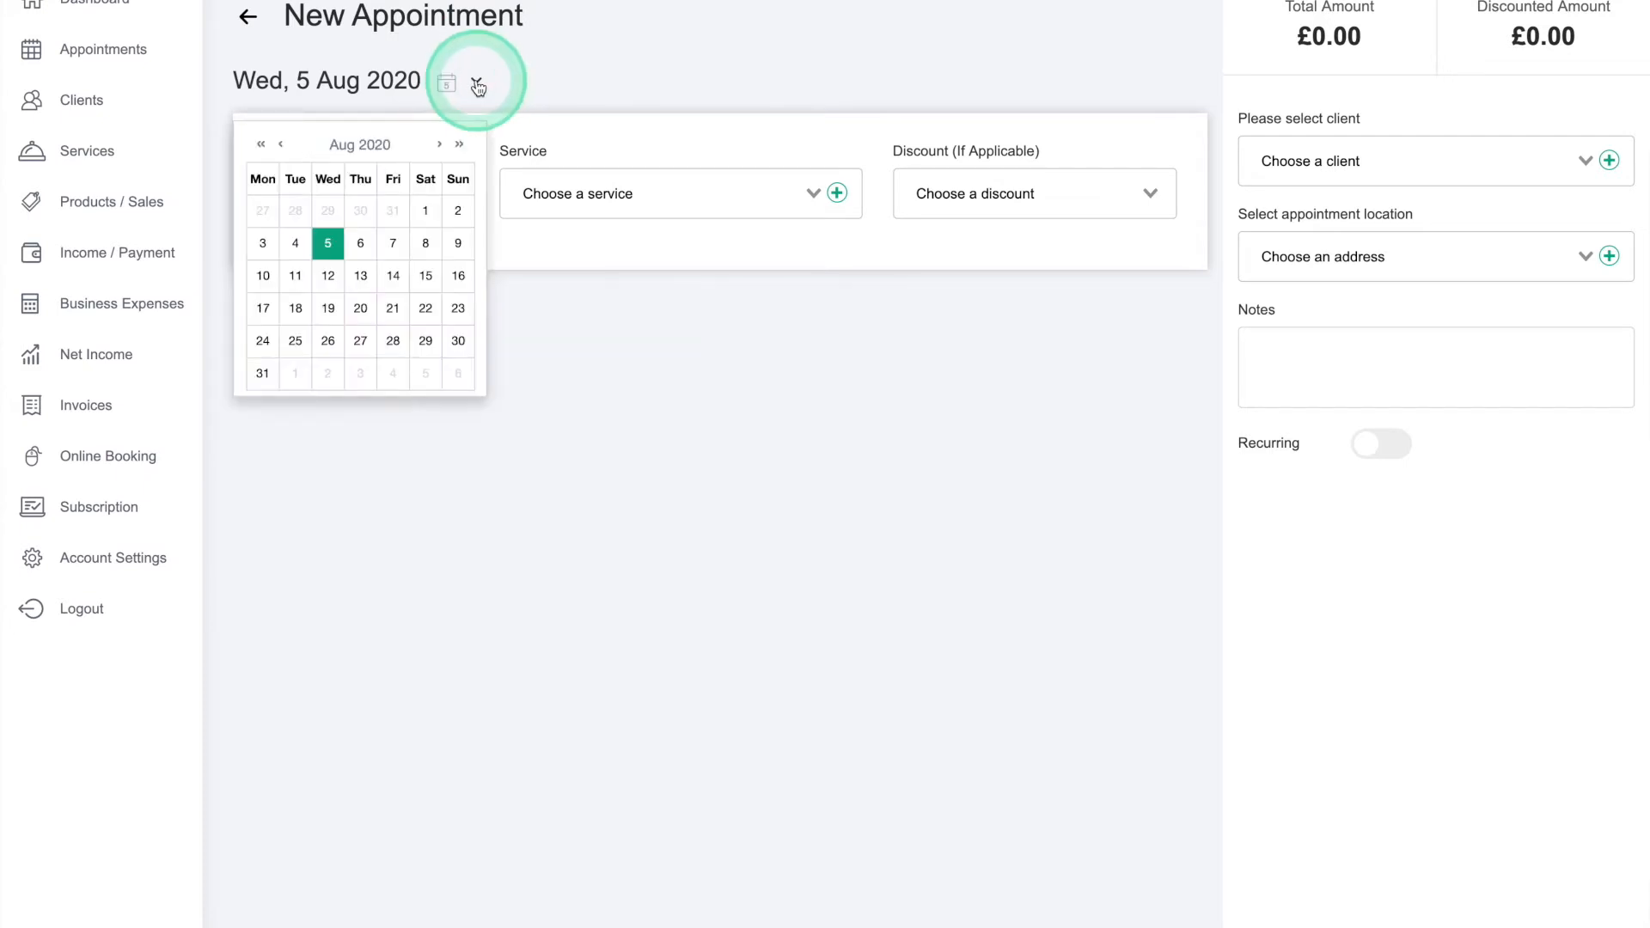
{"action": "left_click", "coordinate": [361, 277]}
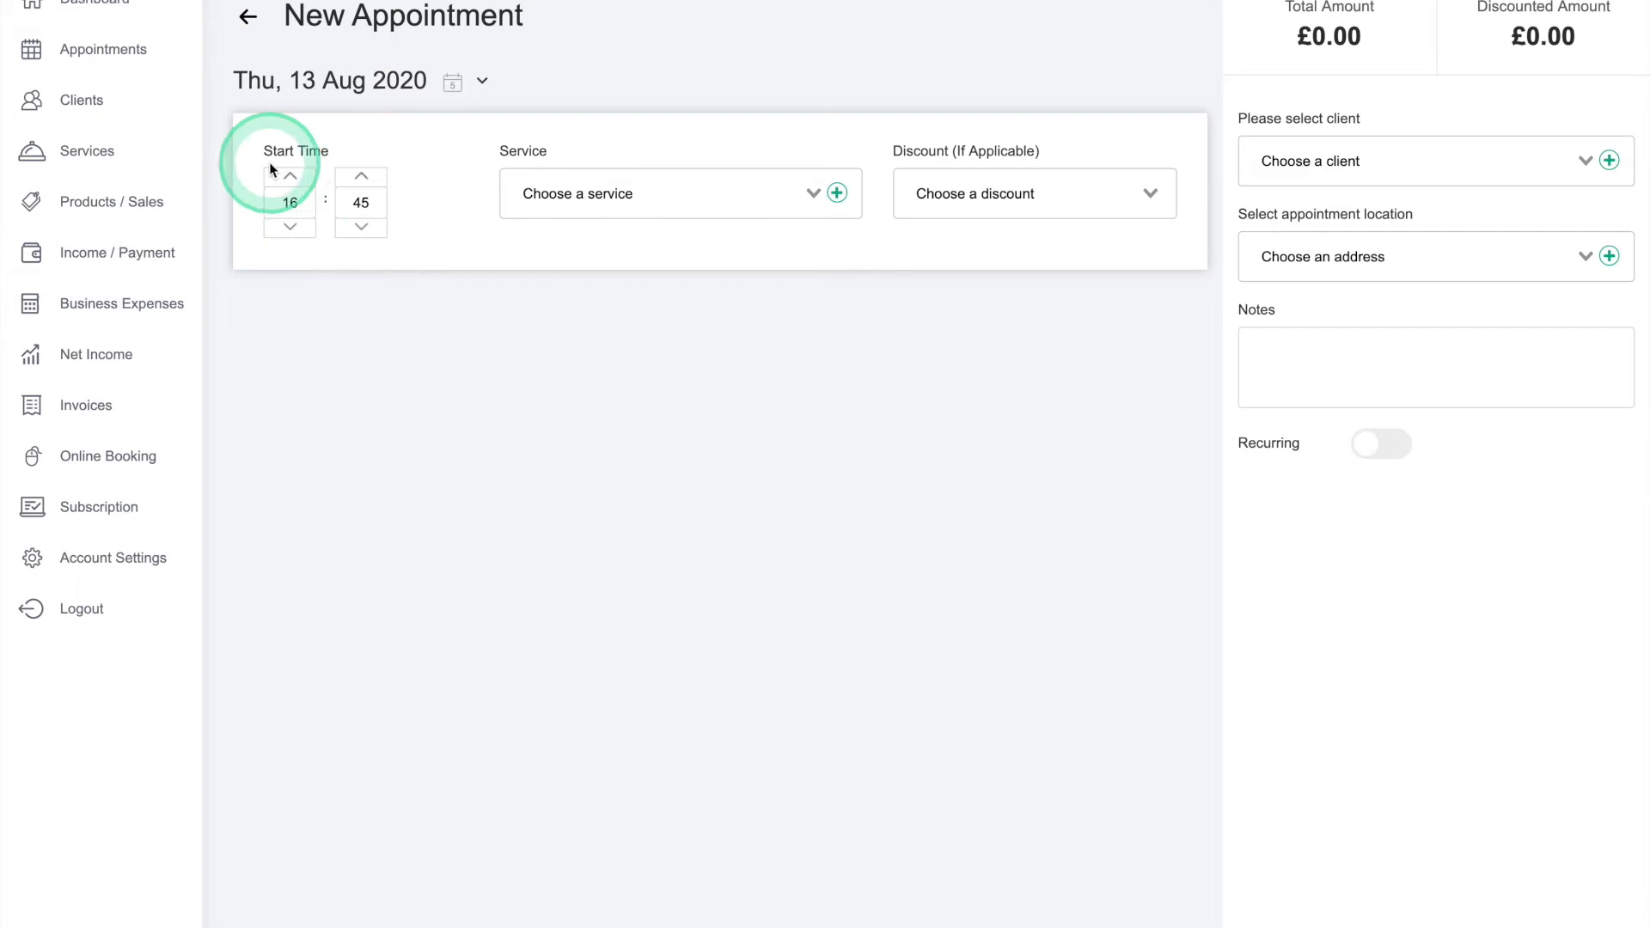
Step: Set the appointment's start time to 11:00
{"action": "left_click", "coordinate": [291, 228]}
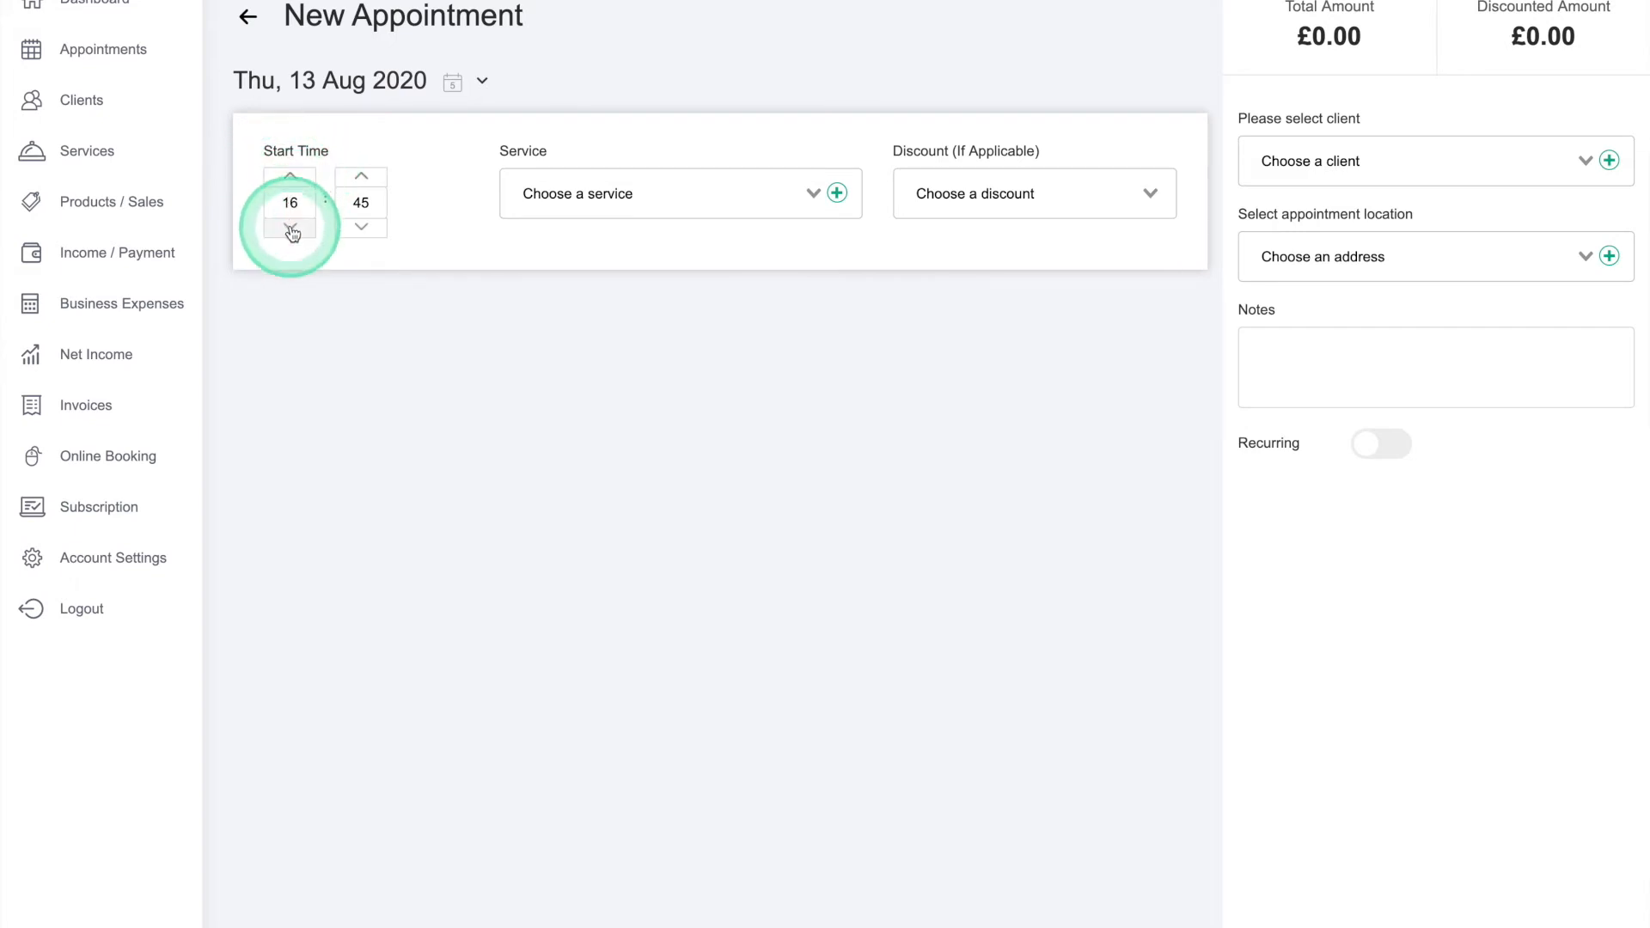
{"action": "left_click", "coordinate": [291, 228]}
{"action": "left_click", "coordinate": [291, 227]}
{"action": "left_click", "coordinate": [291, 228]}
{"action": "left_click", "coordinate": [361, 228]}
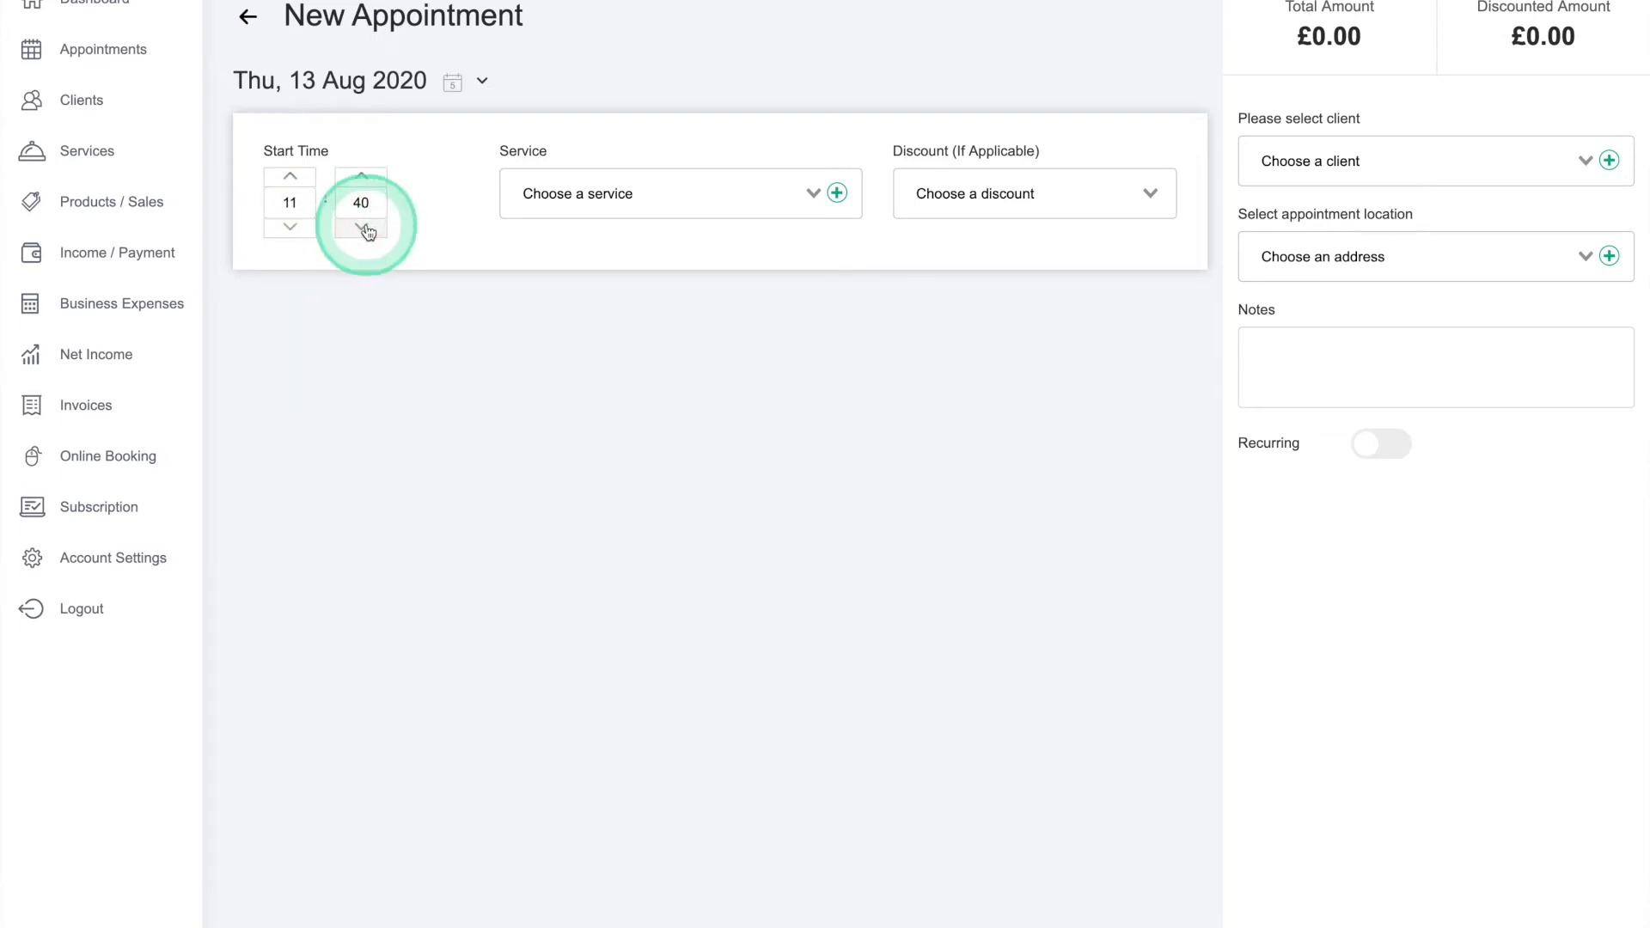
{"action": "left_click", "coordinate": [361, 228]}
{"action": "left_click", "coordinate": [361, 228]}
{"action": "left_click", "coordinate": [361, 227]}
{"action": "left_click", "coordinate": [366, 228]}
{"action": "left_click", "coordinate": [367, 228]}
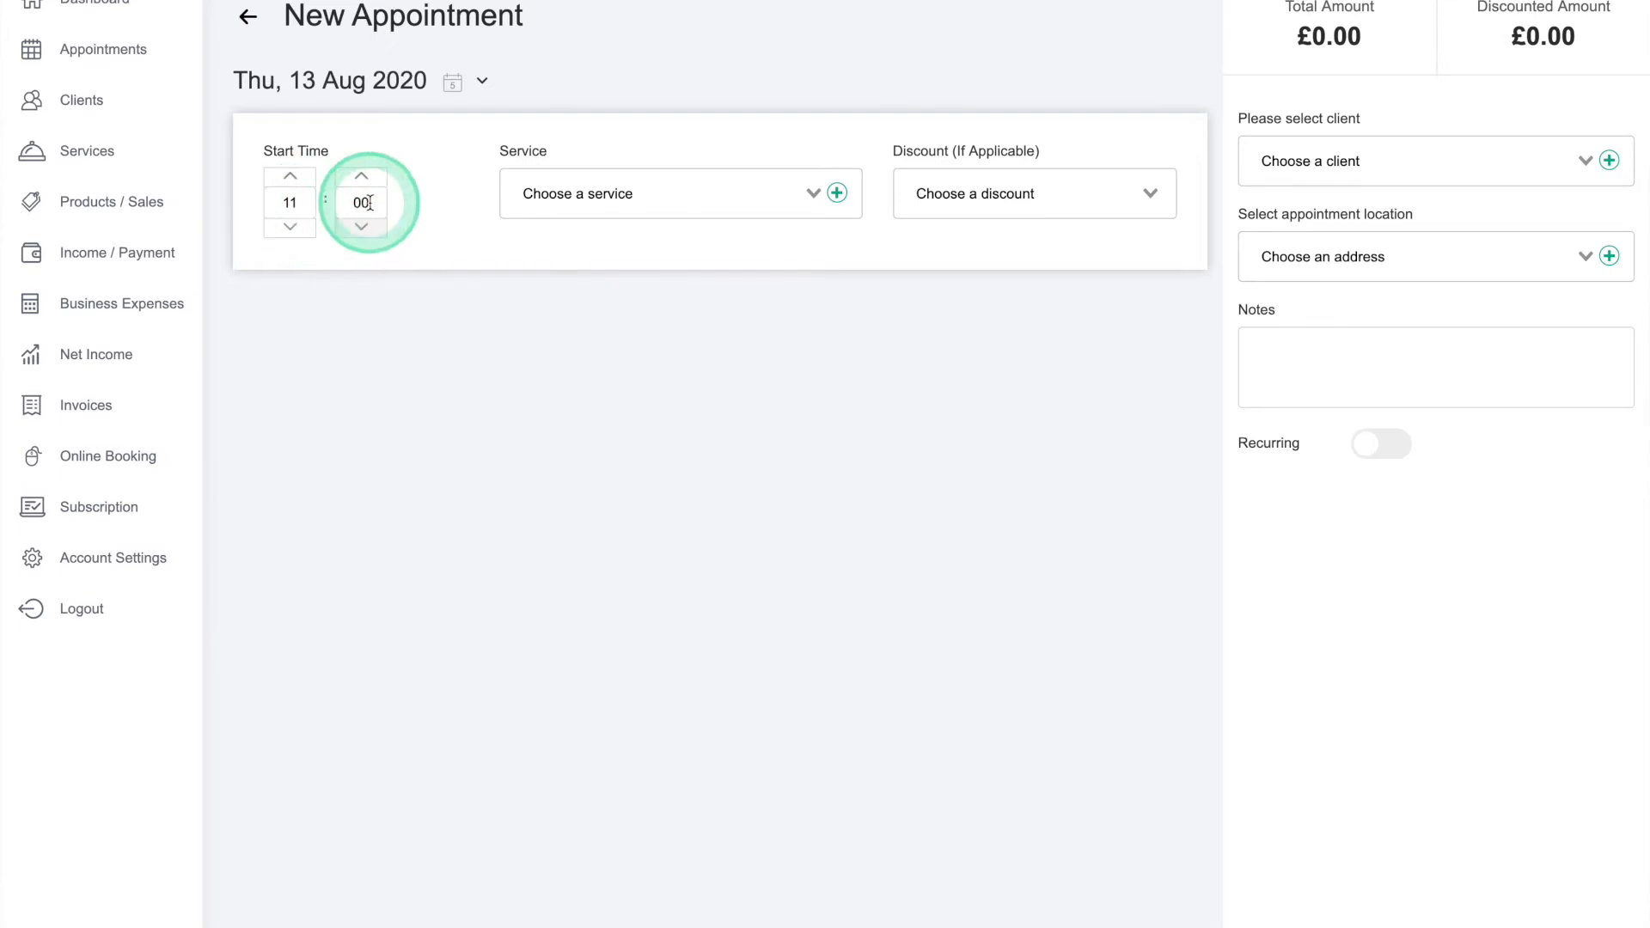
Step: Add Highlights, Cut and Blow Dry, and Eyebrow Wax as the appointment's three consecutive services
{"action": "left_click", "coordinate": [813, 191]}
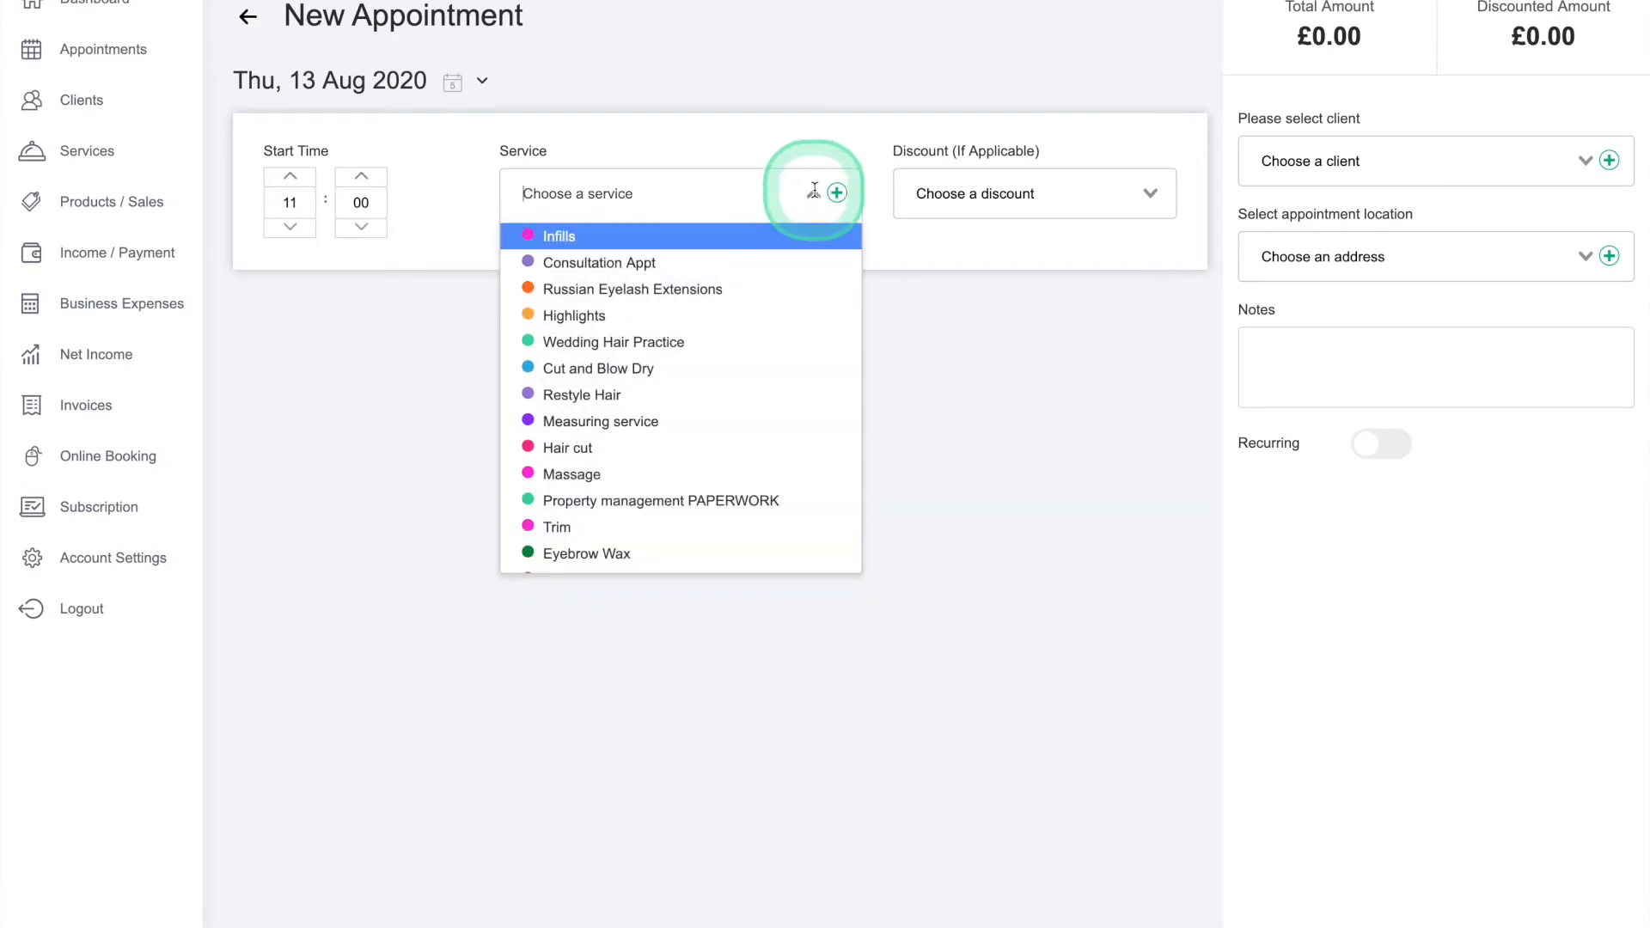
{"action": "scroll", "coordinate": [640, 494], "scroll_direction": "down", "scroll_amount": 1}
{"action": "scroll", "coordinate": [644, 497], "scroll_direction": "down", "scroll_amount": 1}
{"action": "scroll", "coordinate": [640, 494], "scroll_direction": "up", "scroll_amount": 1}
{"action": "left_click", "coordinate": [591, 303]}
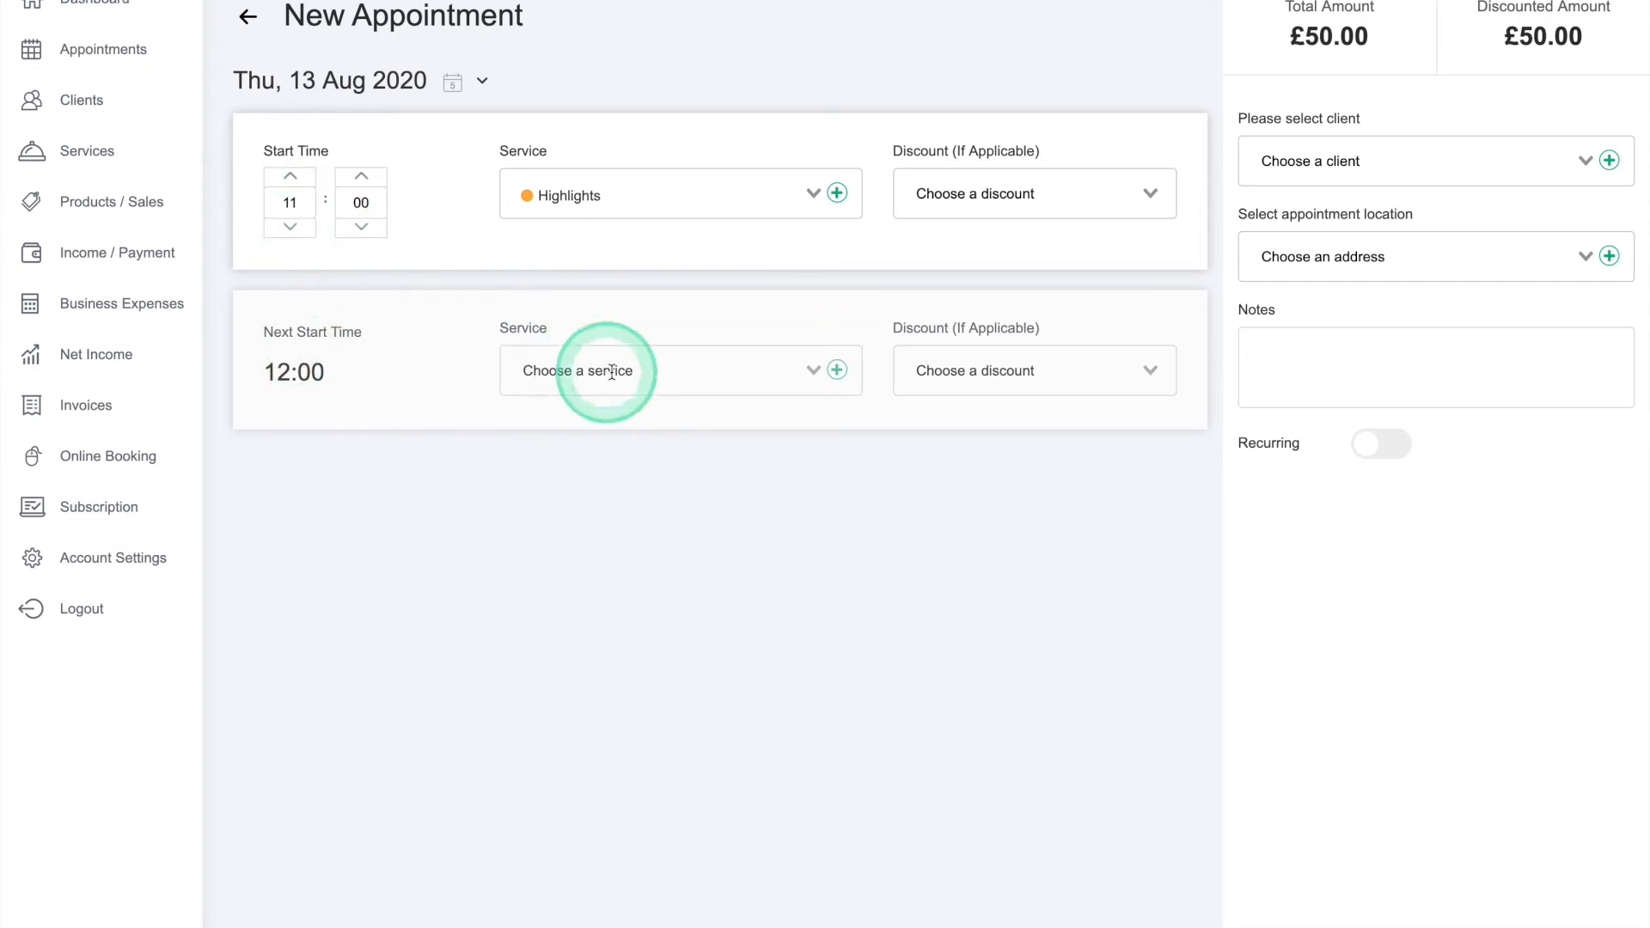
{"action": "left_click", "coordinate": [812, 370]}
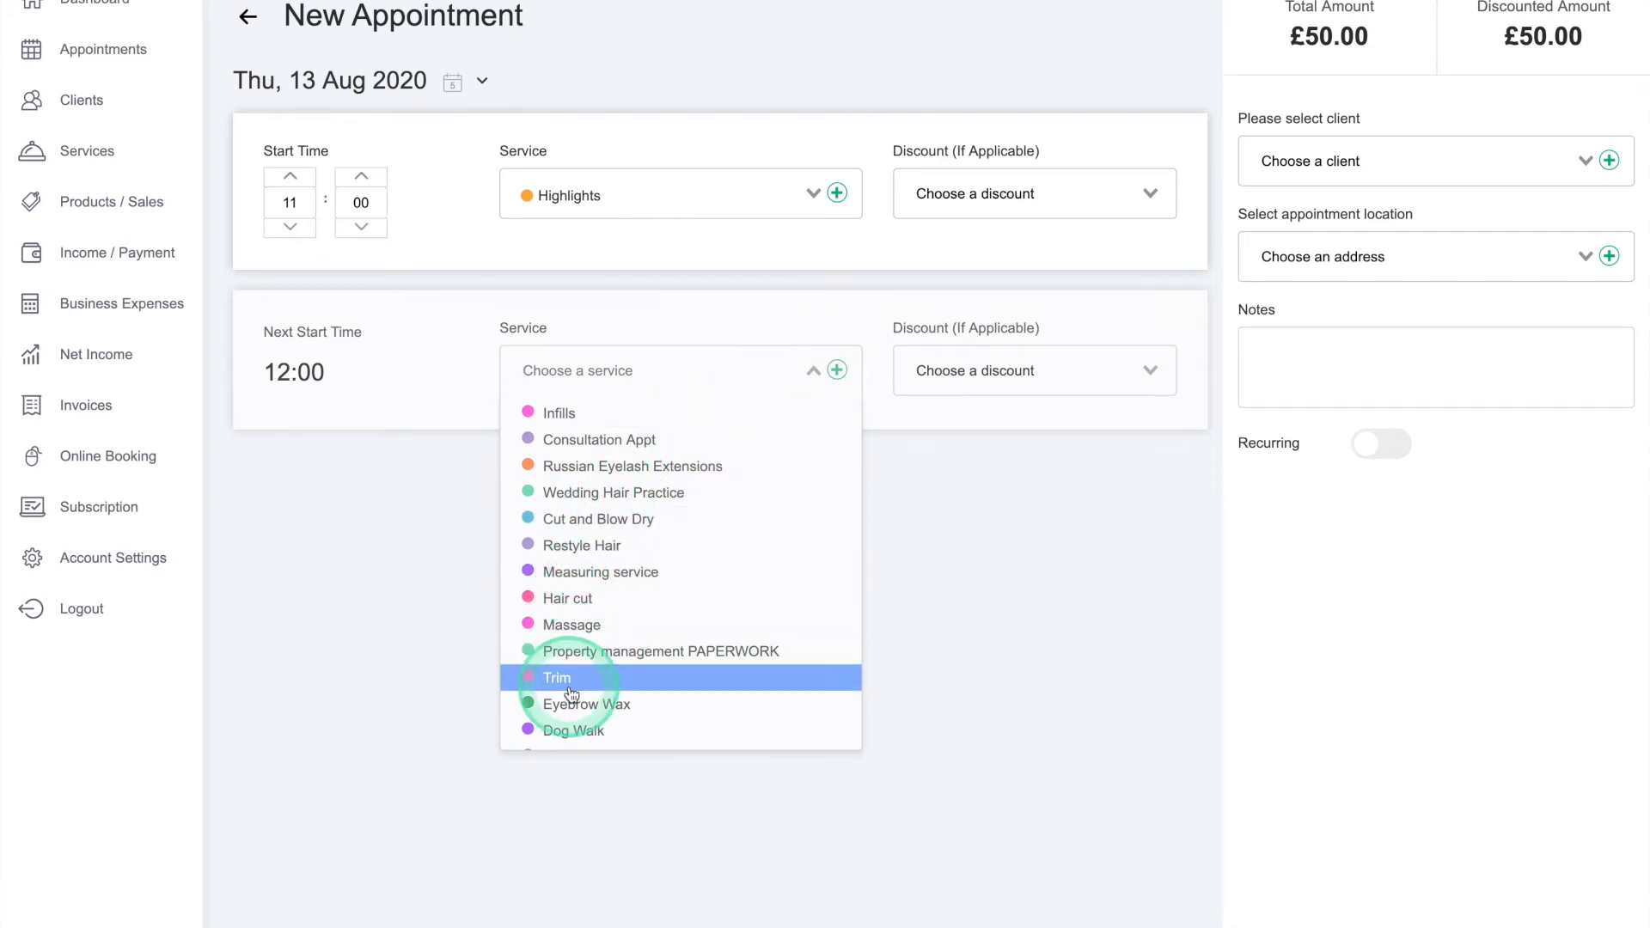
{"action": "left_click", "coordinate": [587, 518]}
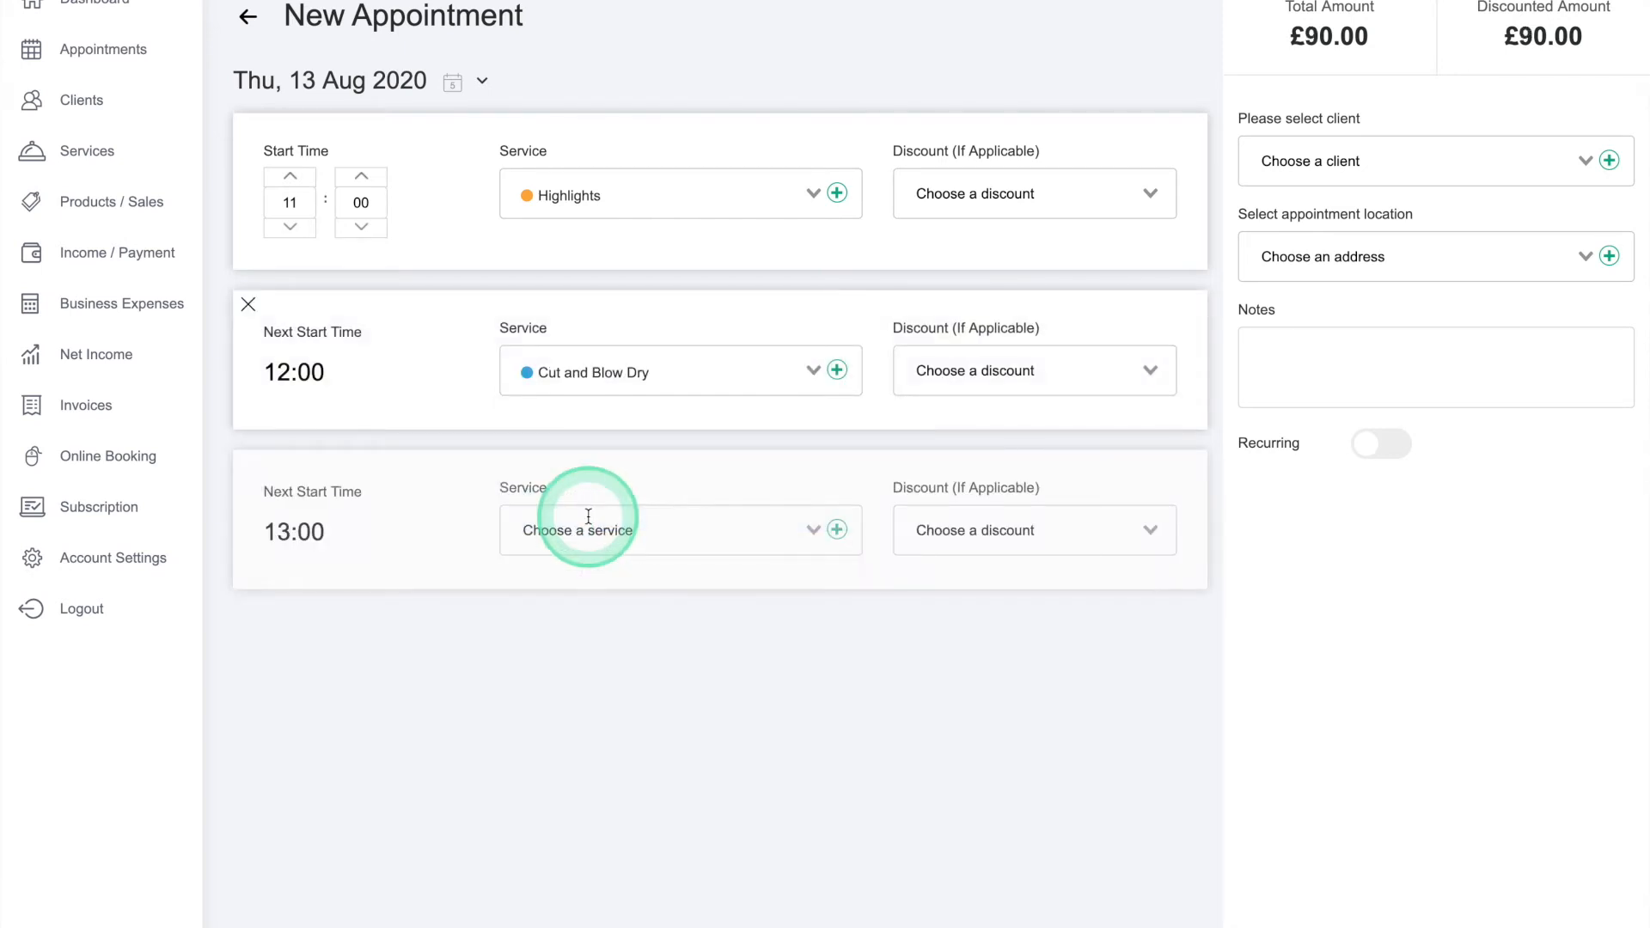
{"action": "left_click", "coordinate": [812, 531]}
{"action": "left_click", "coordinate": [597, 840]}
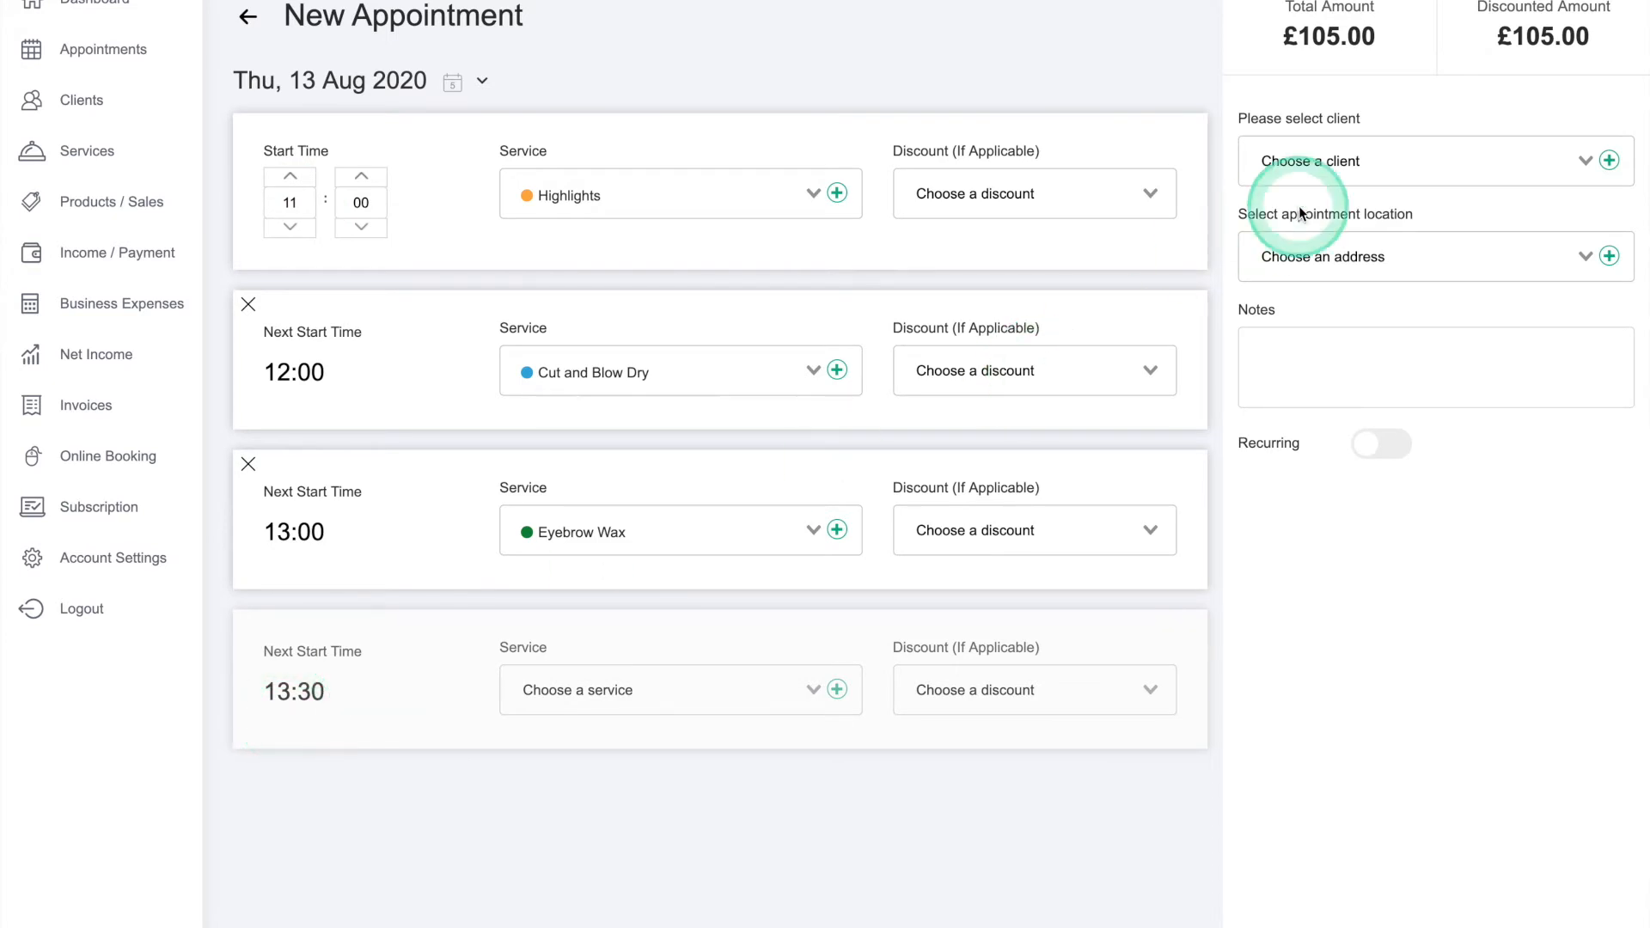
Step: Choose the existing client for the appointment and select the address as its location
{"action": "left_click", "coordinate": [1585, 162]}
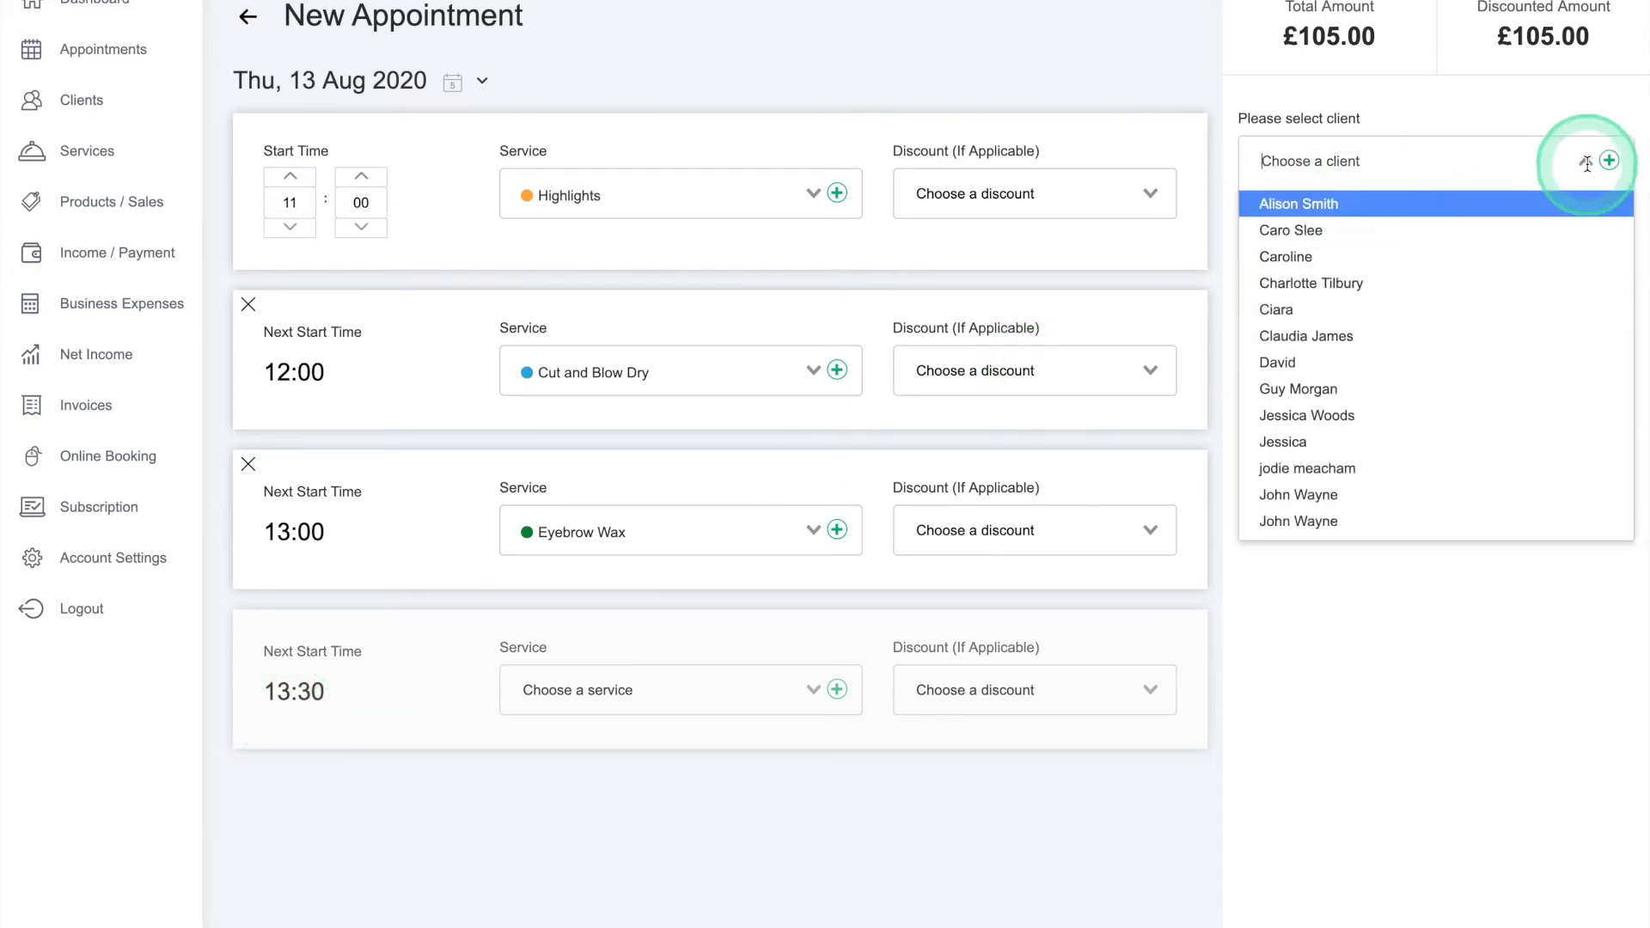
{"action": "scroll", "coordinate": [1387, 467], "scroll_direction": "down", "scroll_amount": 5}
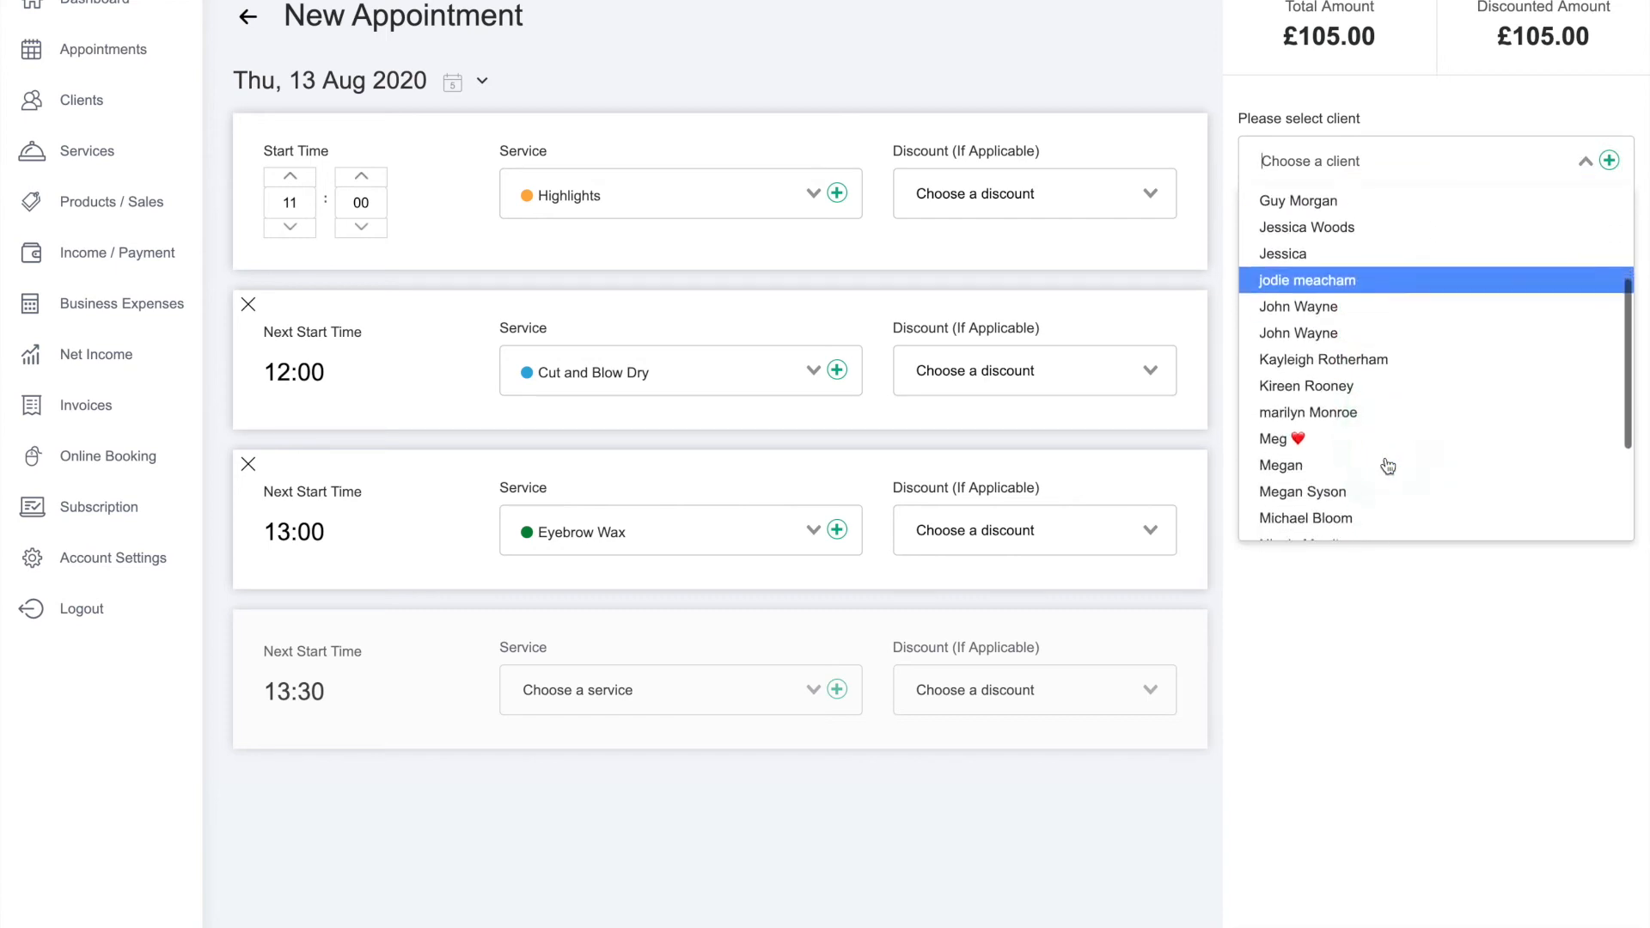
{"action": "left_click", "coordinate": [1324, 465]}
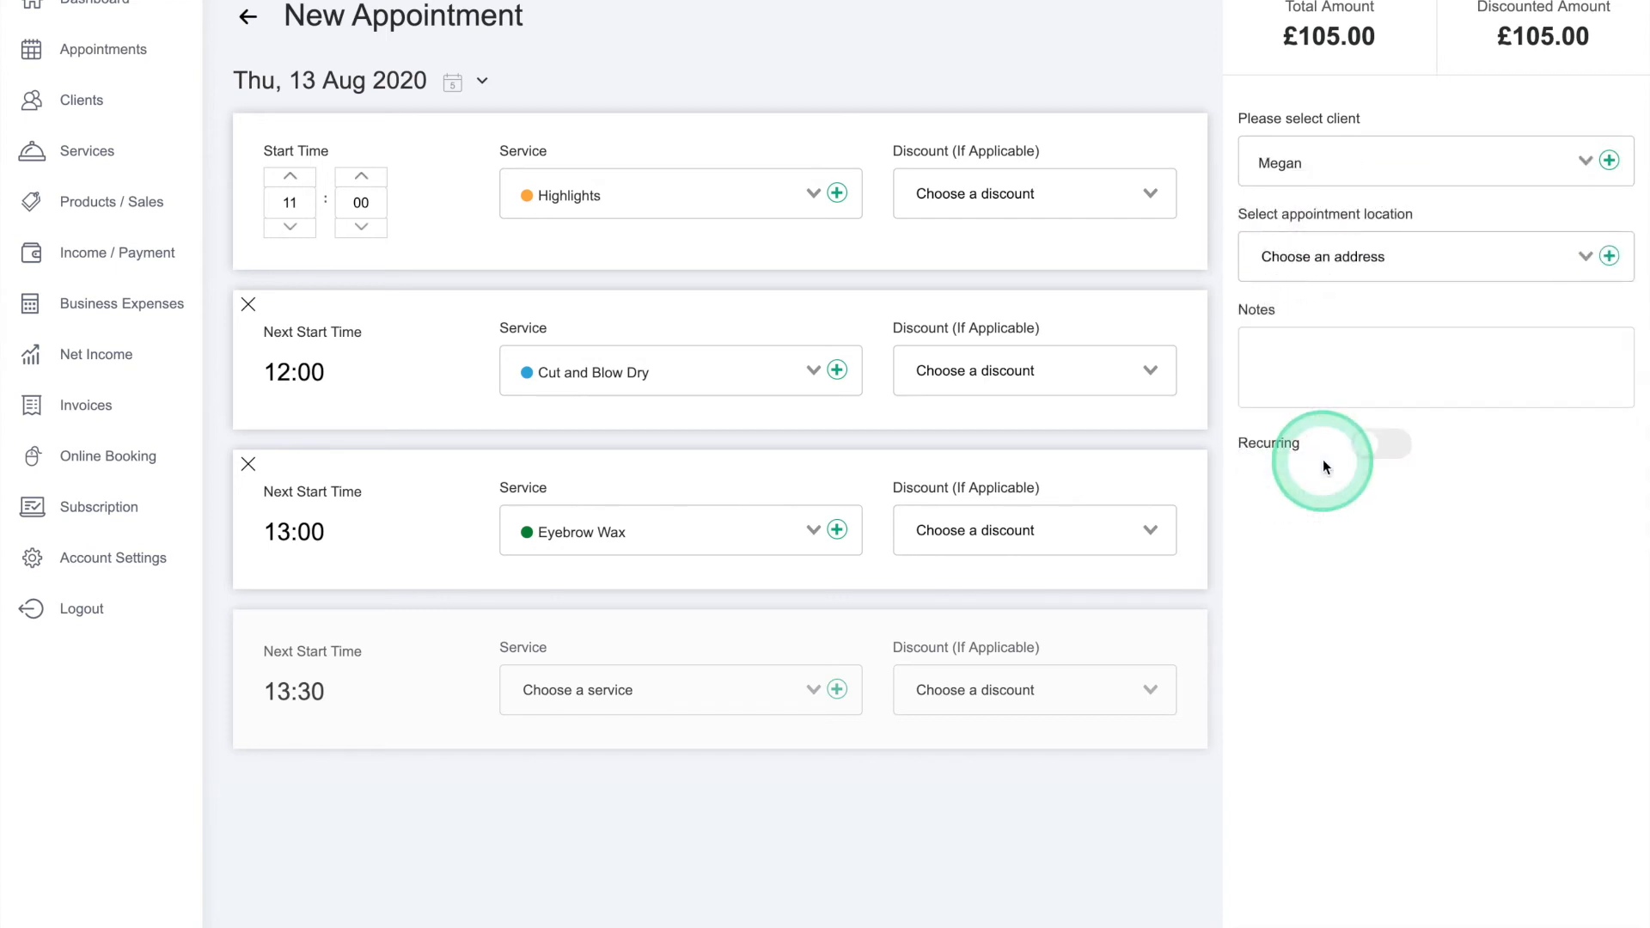
{"action": "left_click", "coordinate": [1588, 252]}
{"action": "left_click", "coordinate": [1474, 295]}
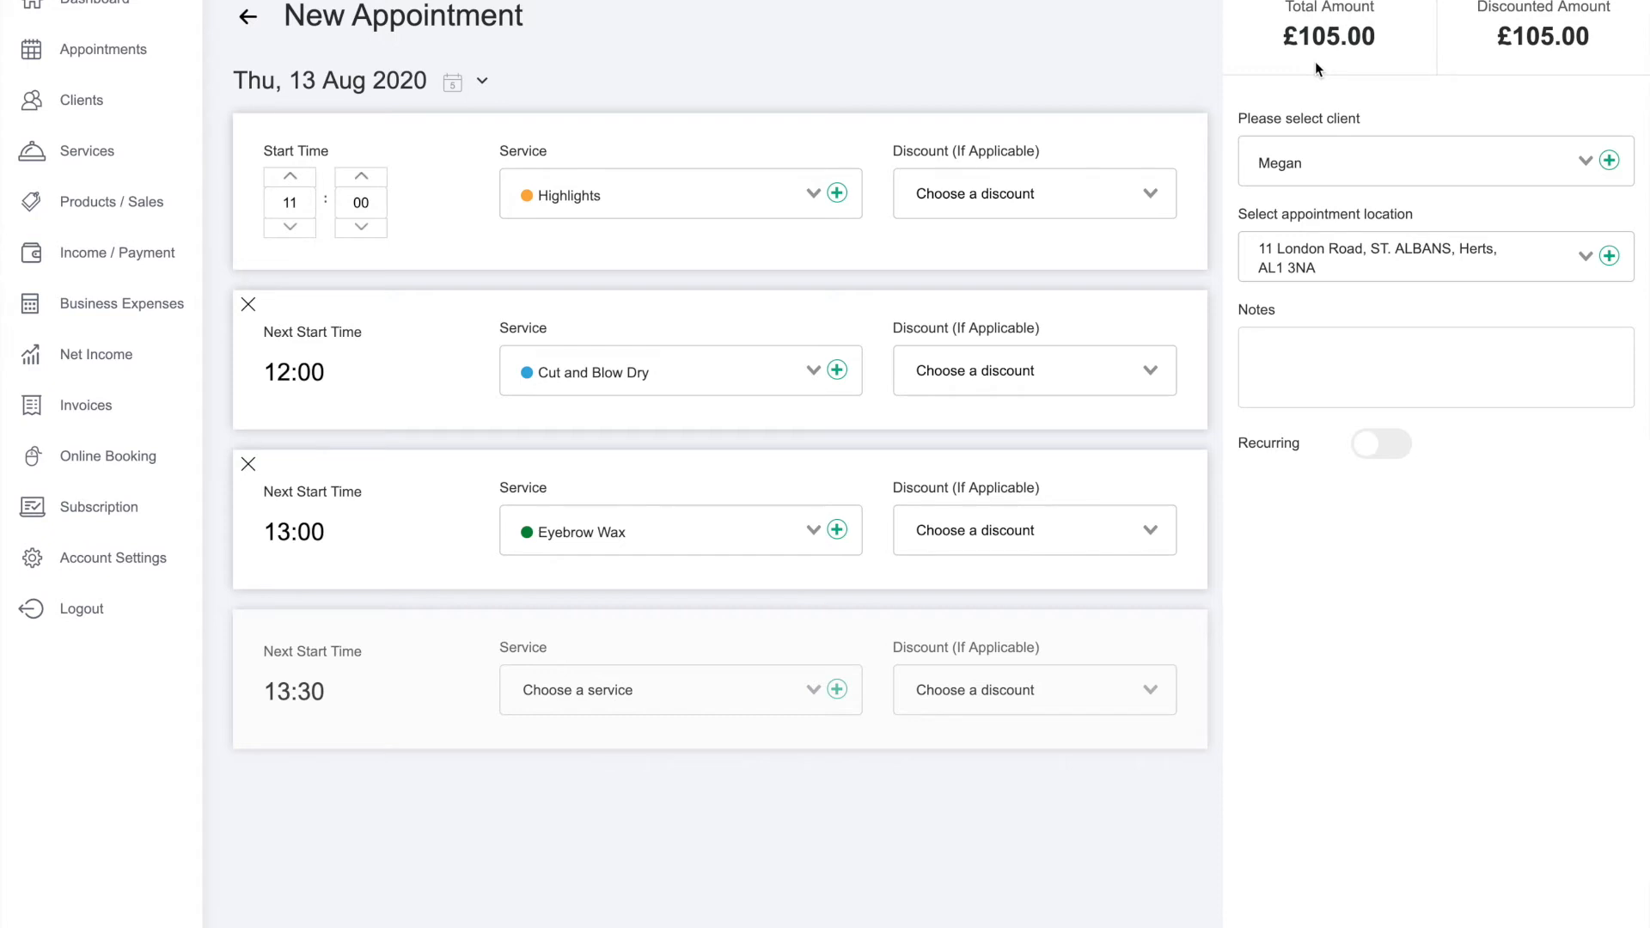
{"action": "left_click", "coordinate": [1151, 189]}
{"action": "left_click", "coordinate": [1152, 146]}
{"action": "left_click", "coordinate": [1380, 454]}
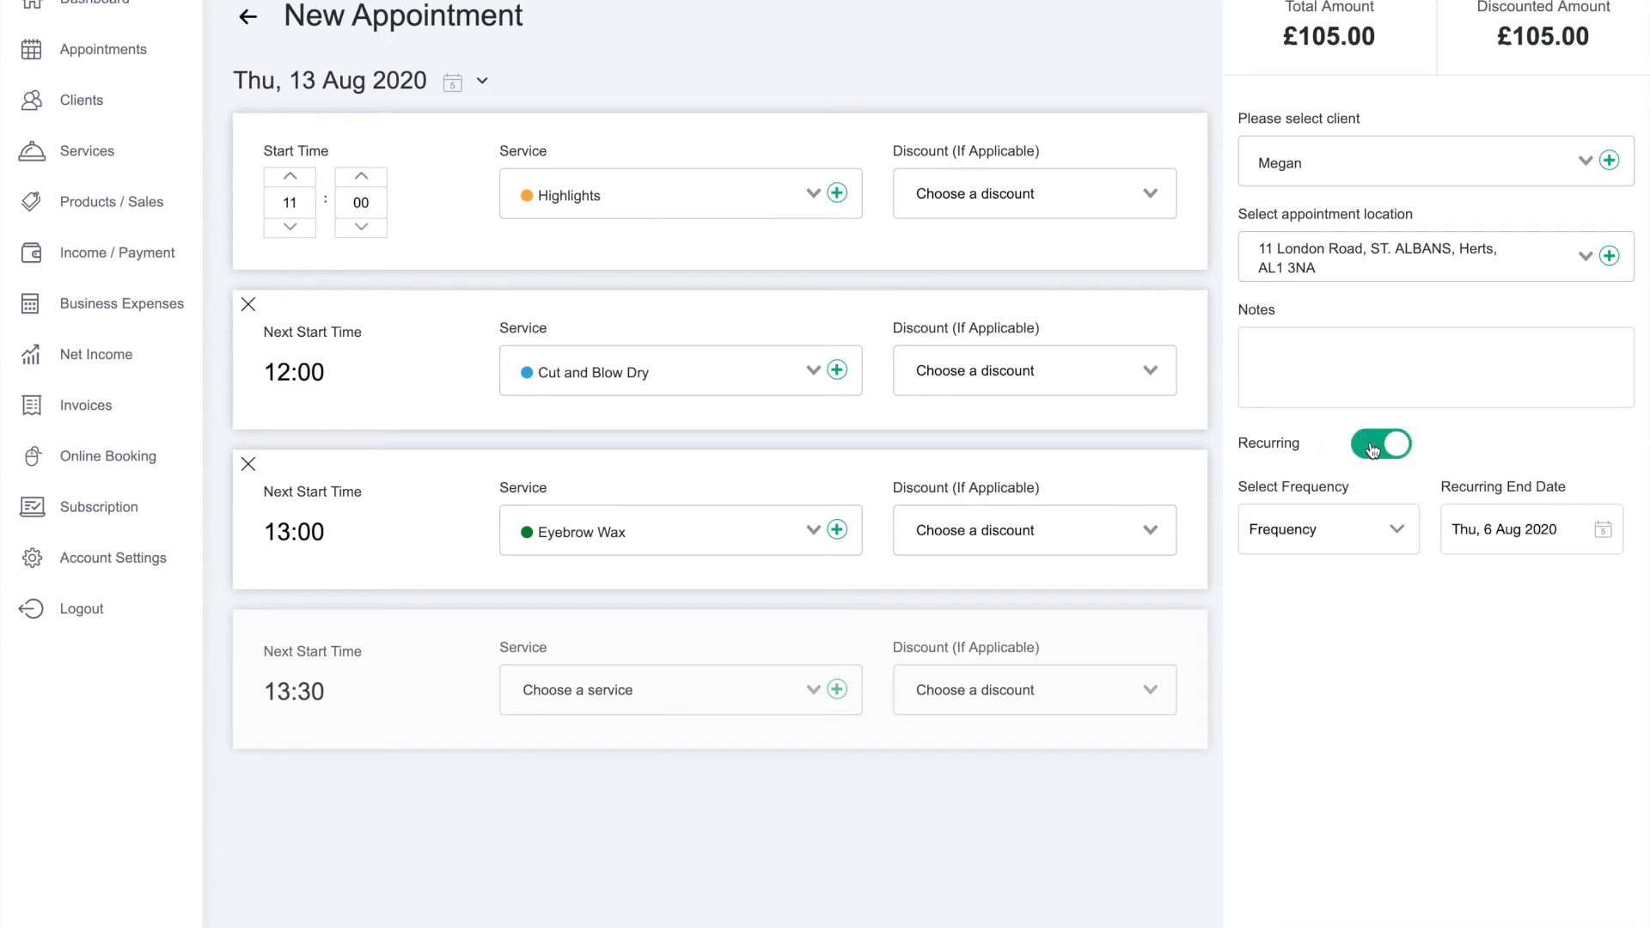
{"action": "left_click", "coordinate": [1372, 450]}
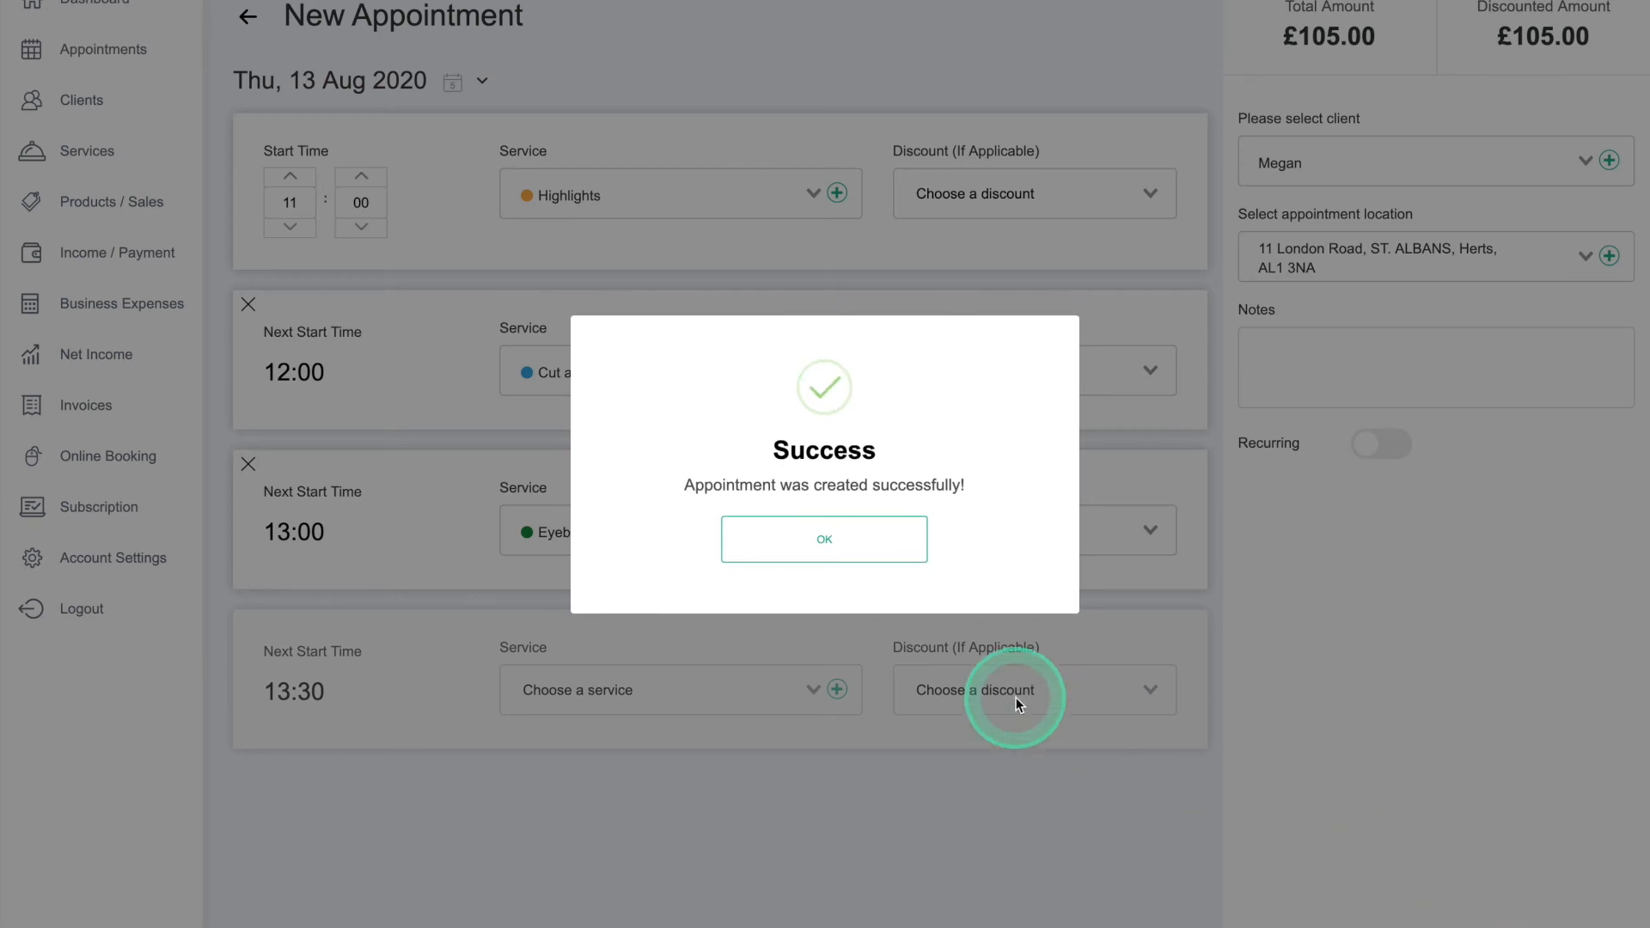
Step: Finish creating the appointment and open its full details from the 10–16 August 2020 calendar week
{"action": "left_click", "coordinate": [823, 541]}
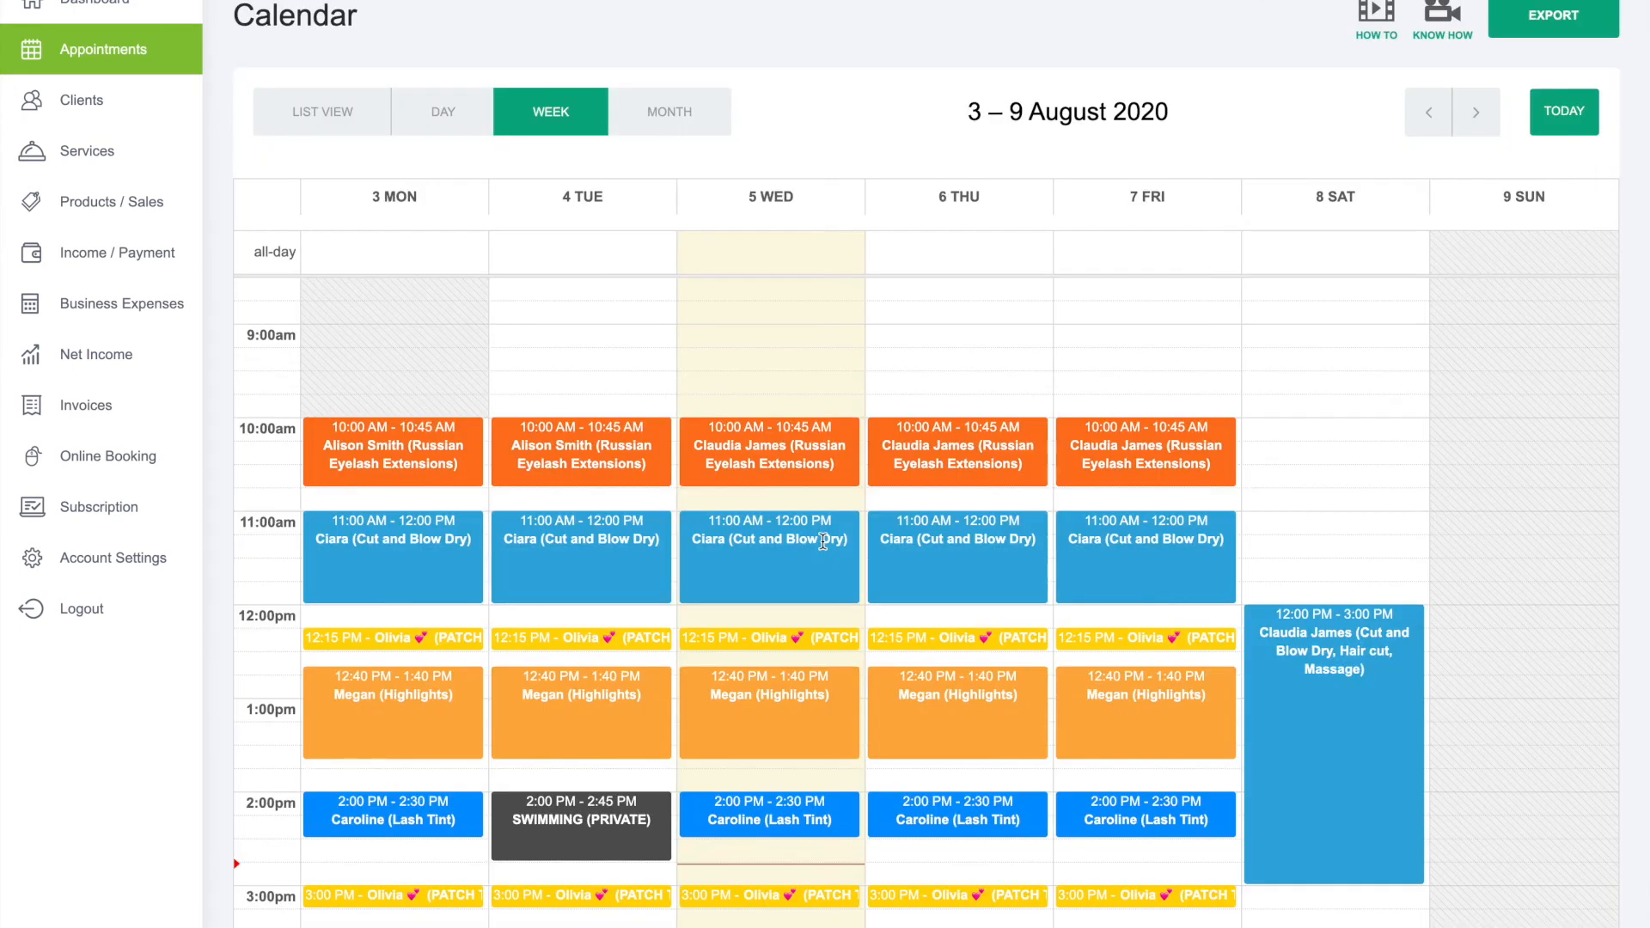
{"action": "left_click", "coordinate": [1476, 116]}
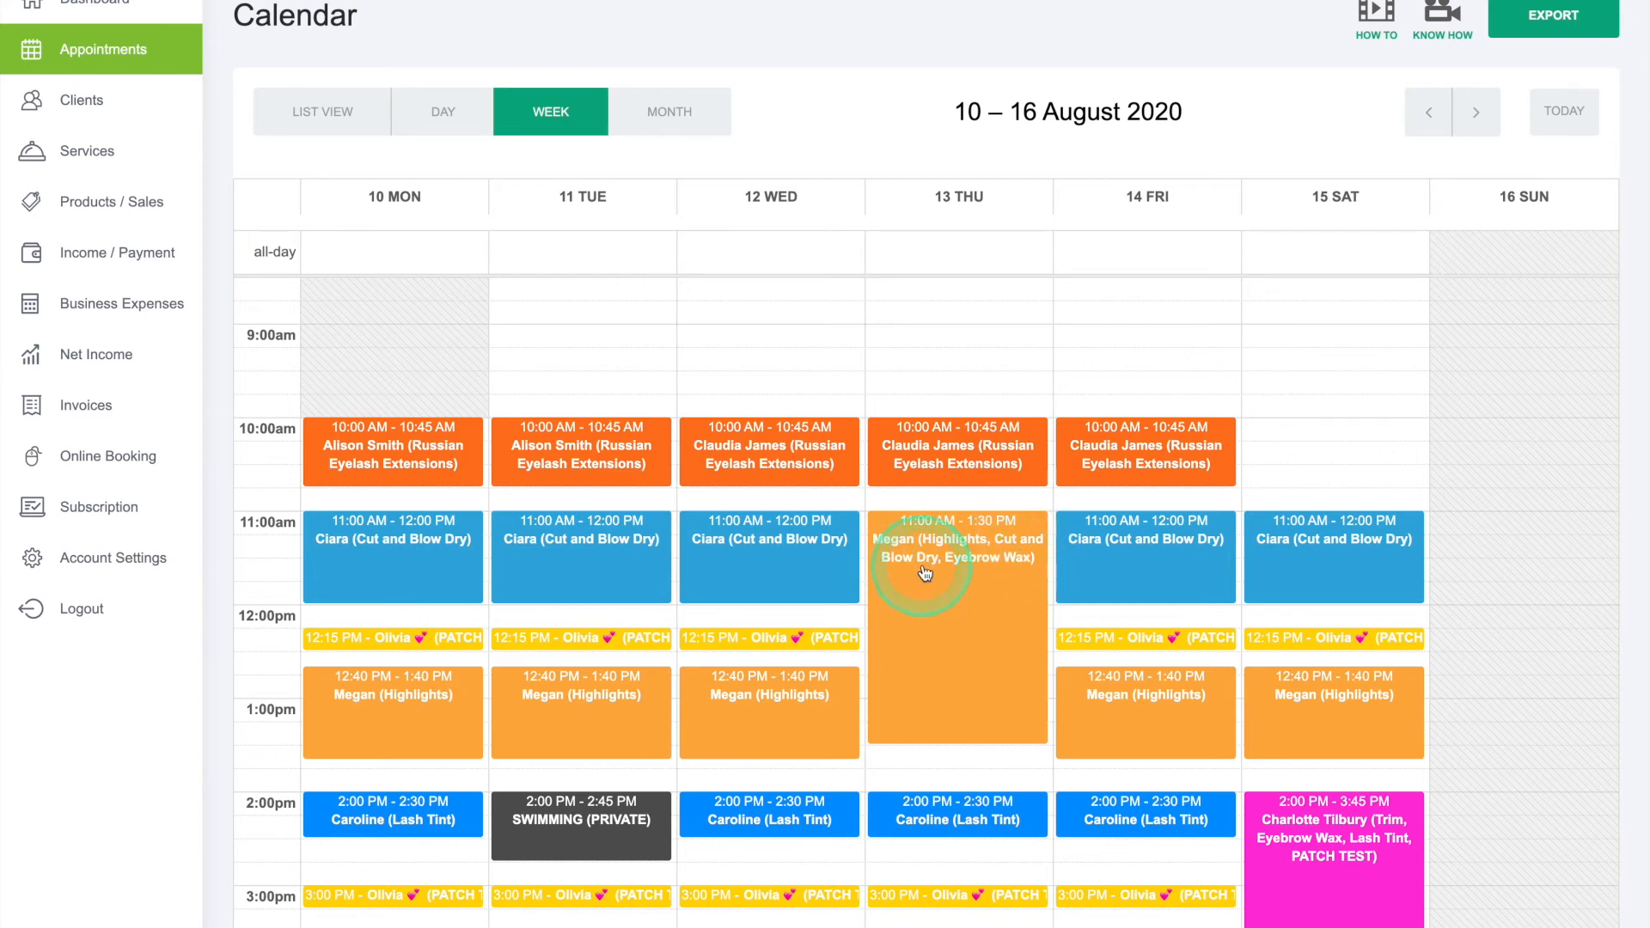
{"action": "left_click", "coordinate": [975, 574]}
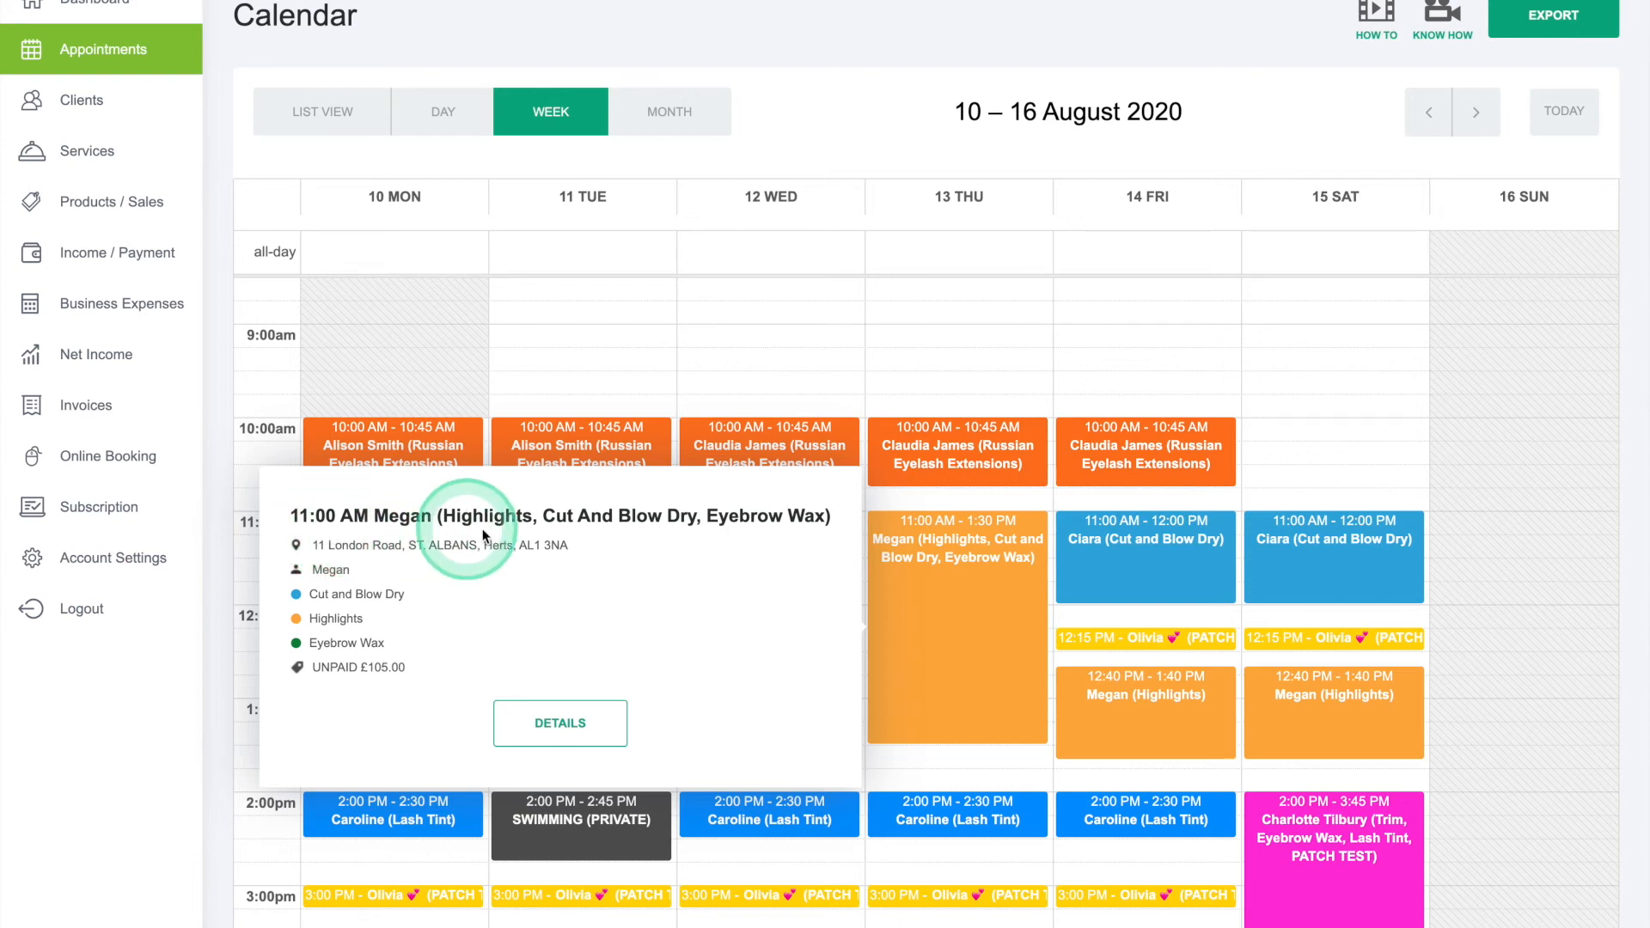
{"action": "left_click", "coordinate": [559, 724]}
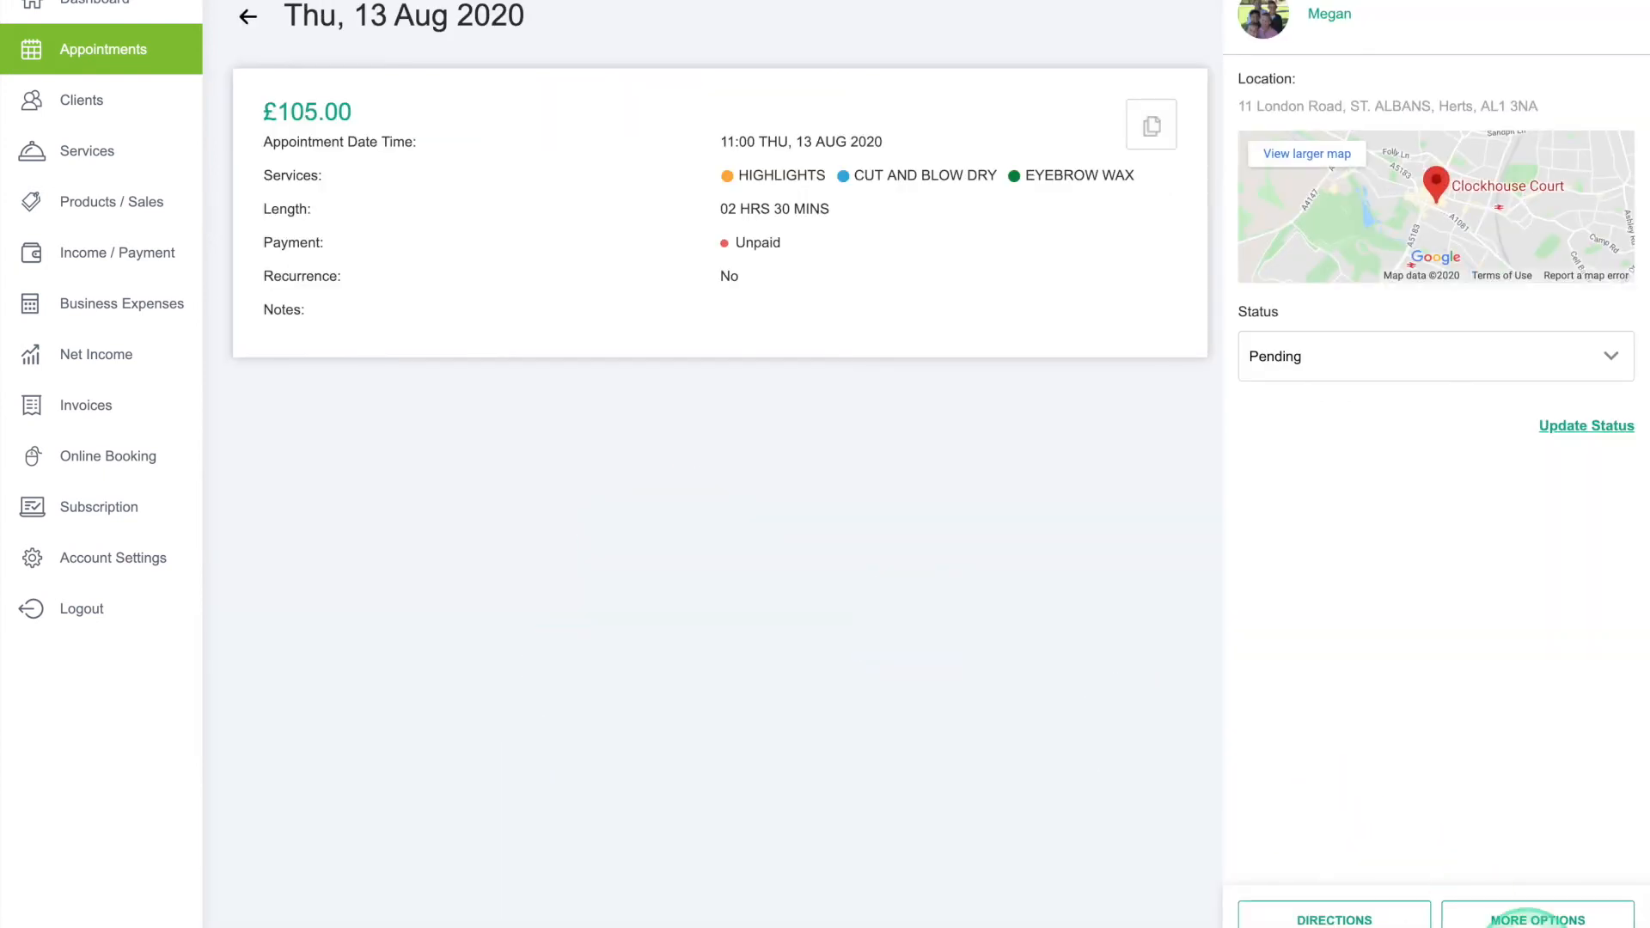
Step: Edit the appointment to remove the Cut and Blow Dry service and save the update
{"action": "left_click", "coordinate": [1547, 921]}
{"action": "left_click", "coordinate": [1483, 822]}
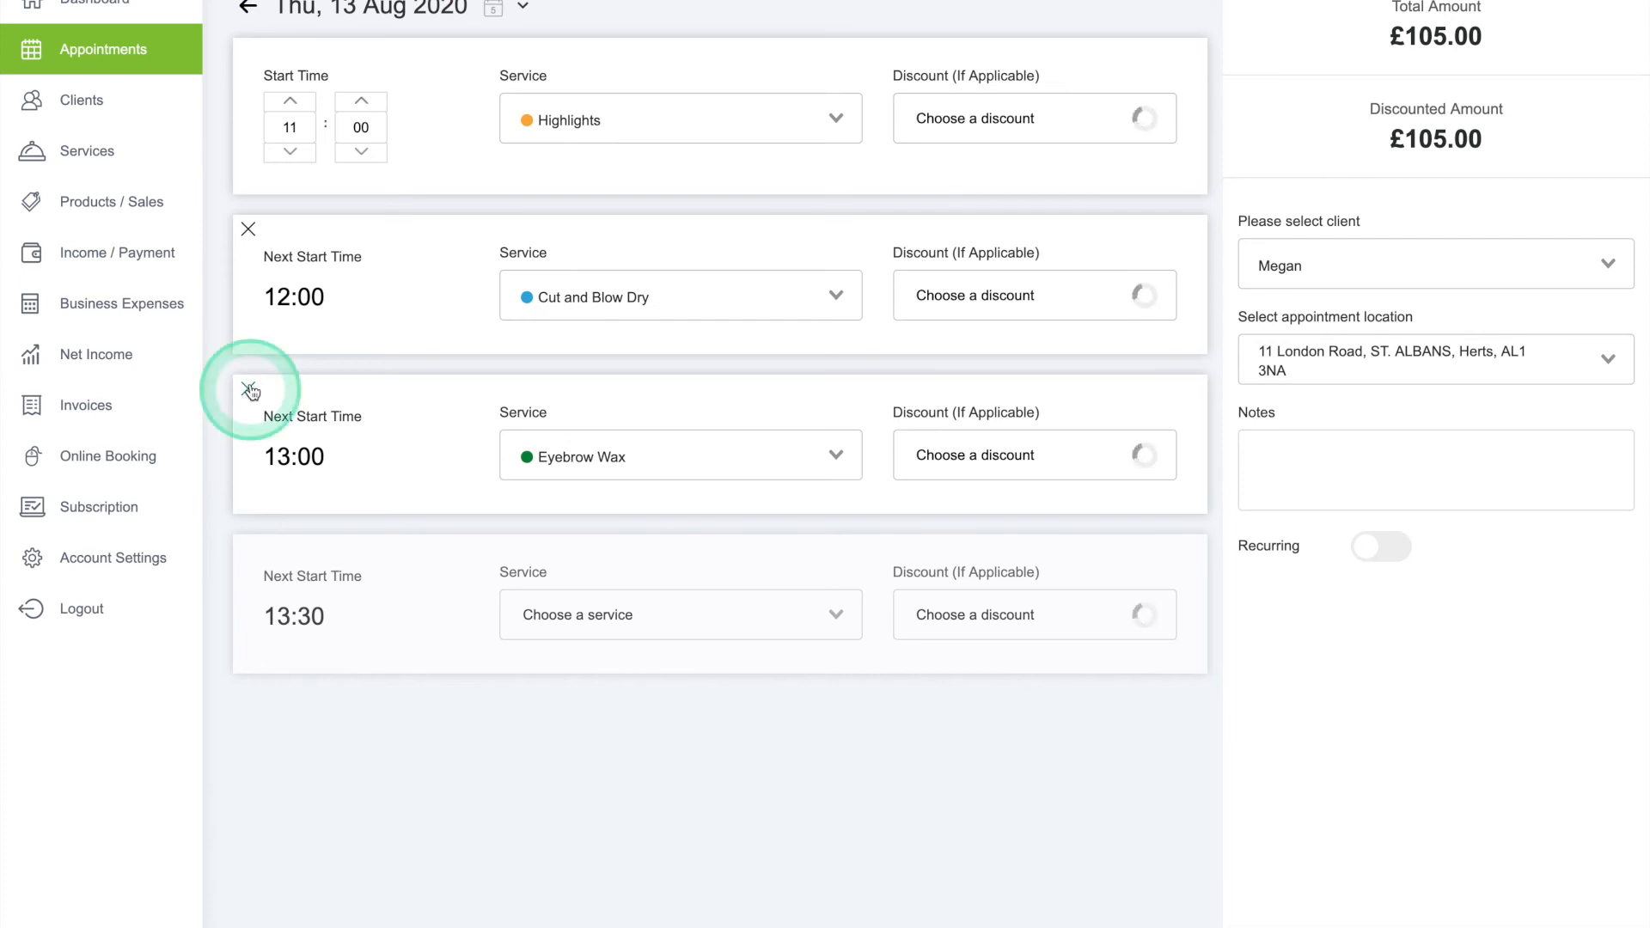
{"action": "left_click", "coordinate": [248, 231]}
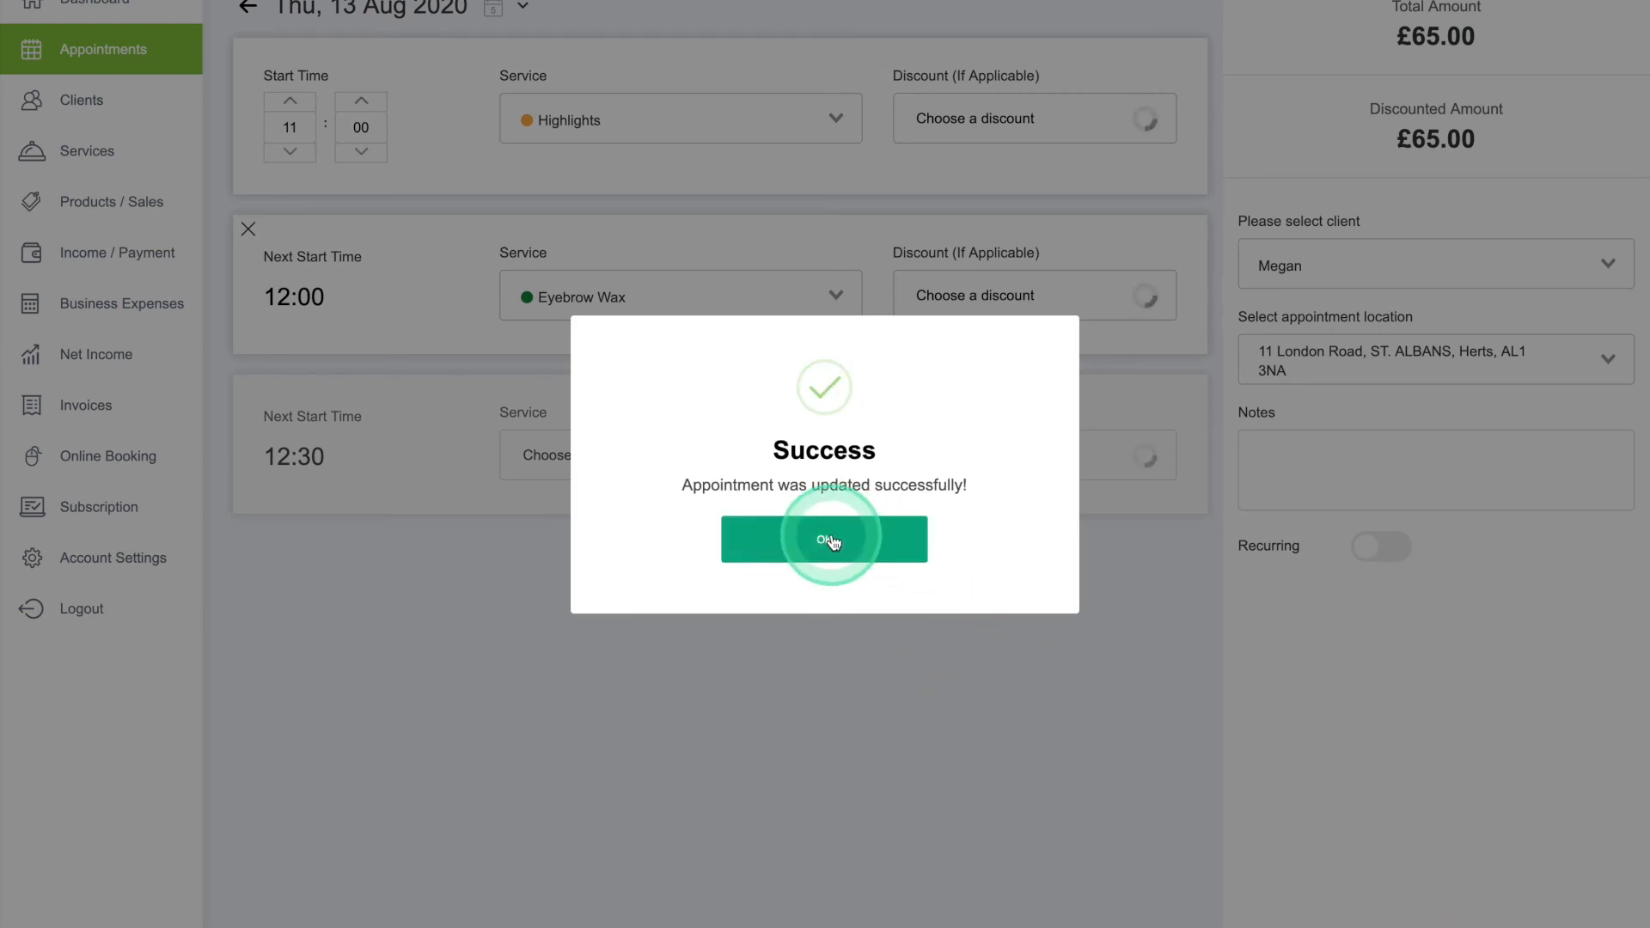
{"action": "left_click", "coordinate": [830, 539]}
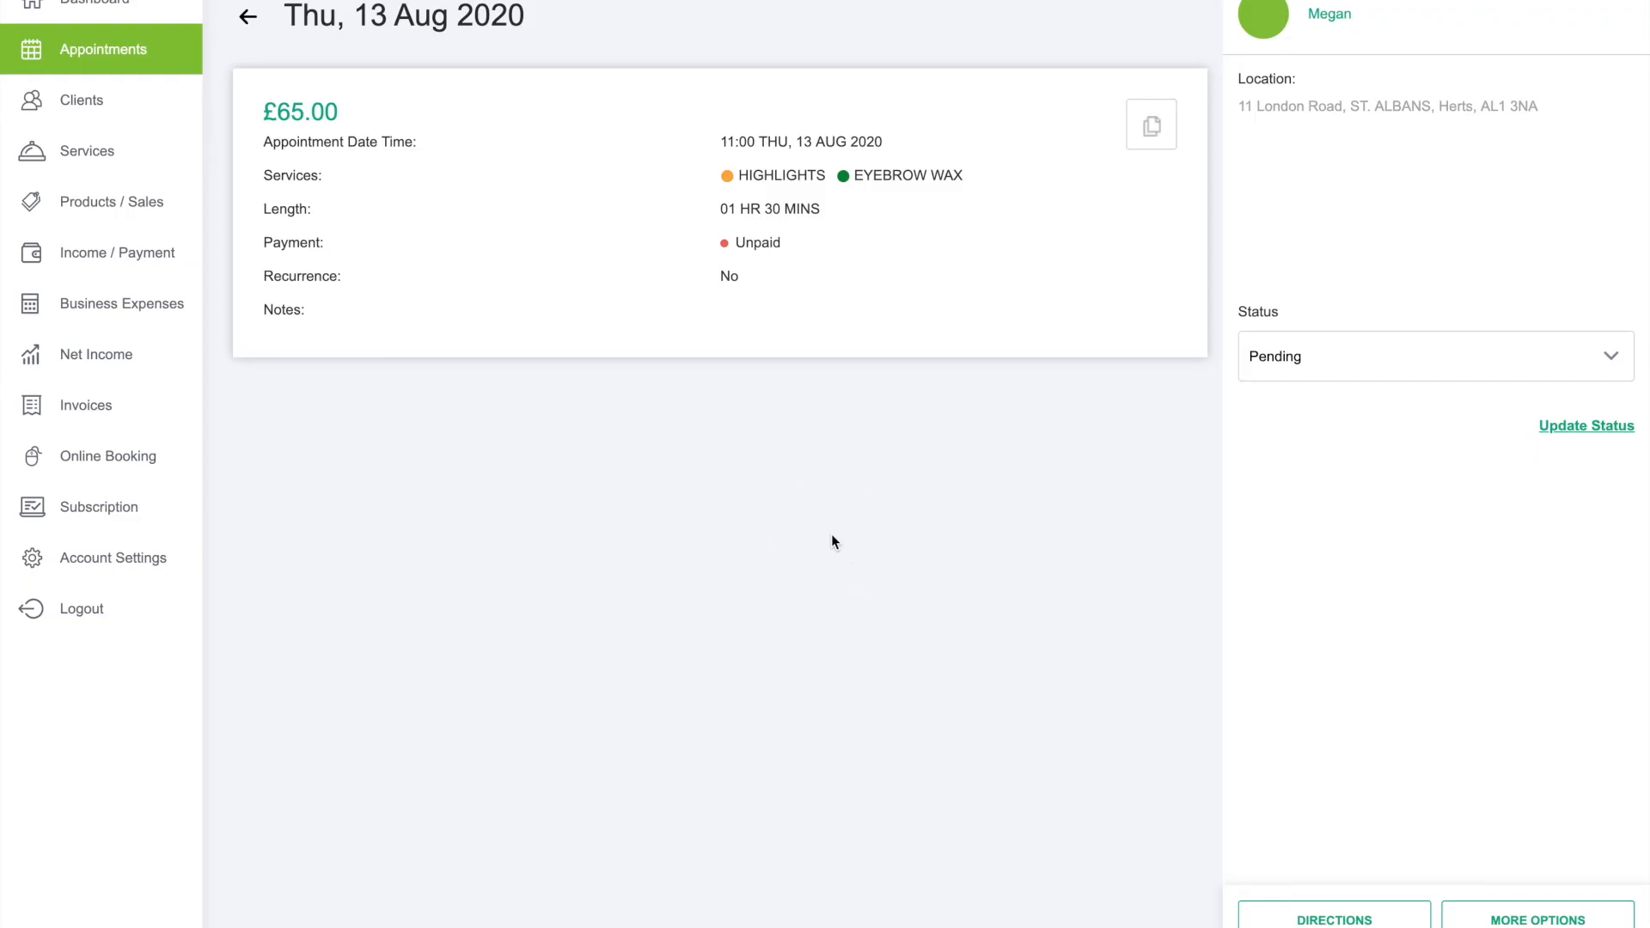
Step: Return to the calendar and check the summary of the edited 13 August appointment in the 10–16 August week
{"action": "left_click", "coordinate": [295, 25]}
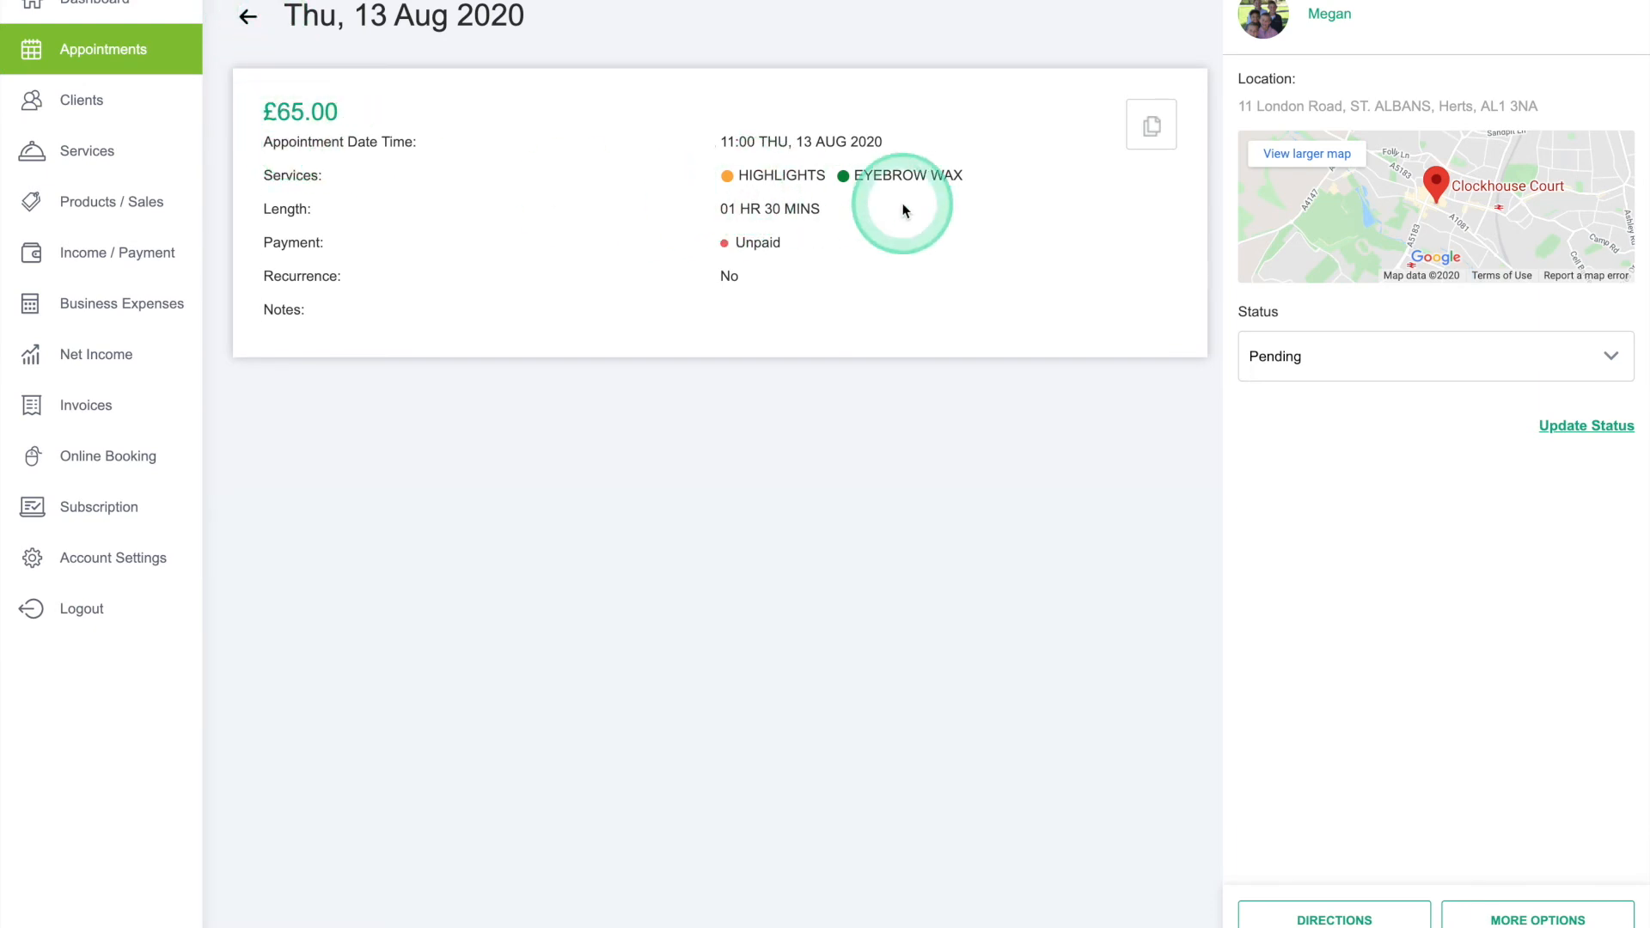
{"action": "left_click", "coordinate": [258, 21]}
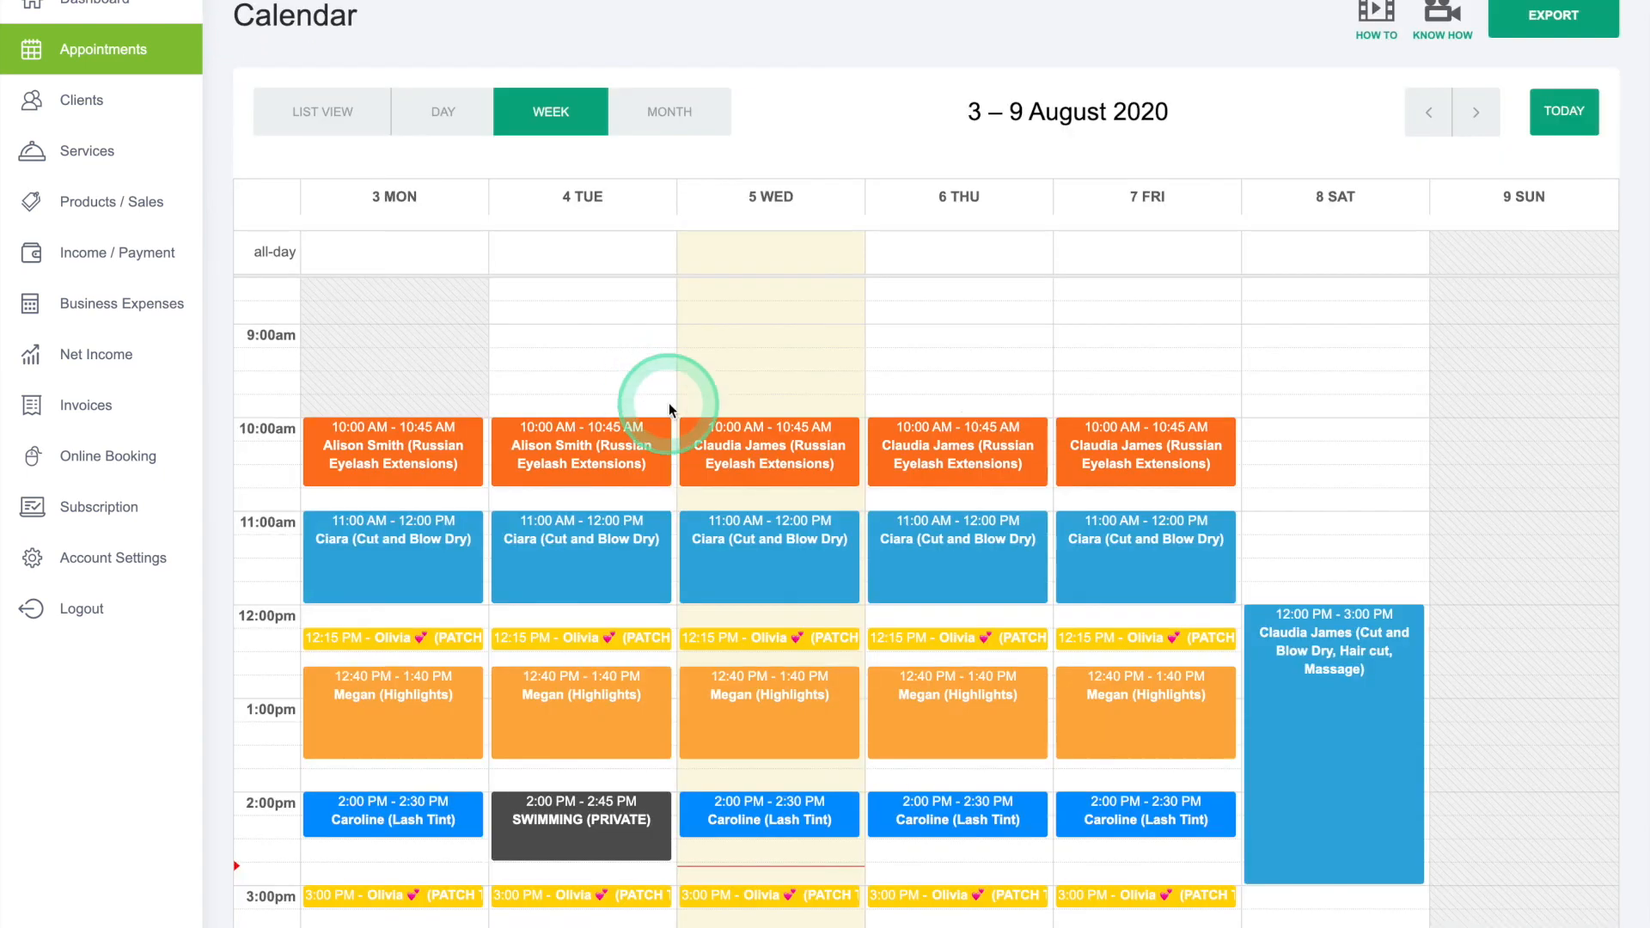
{"action": "left_click", "coordinate": [1480, 121]}
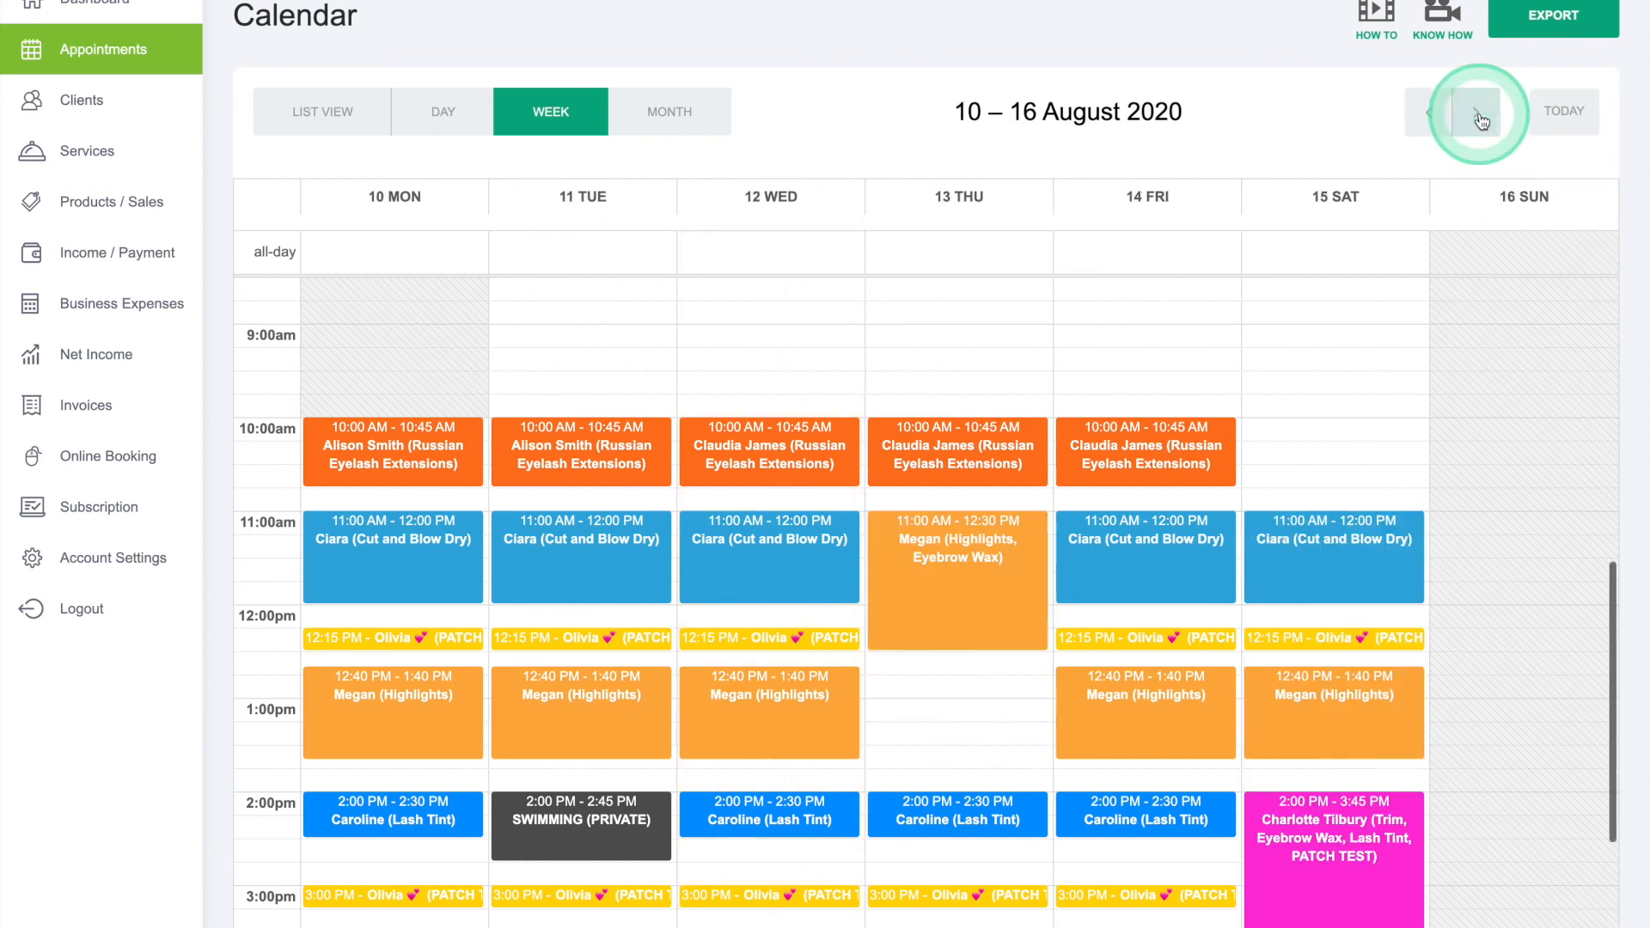
{"action": "left_click", "coordinate": [934, 574]}
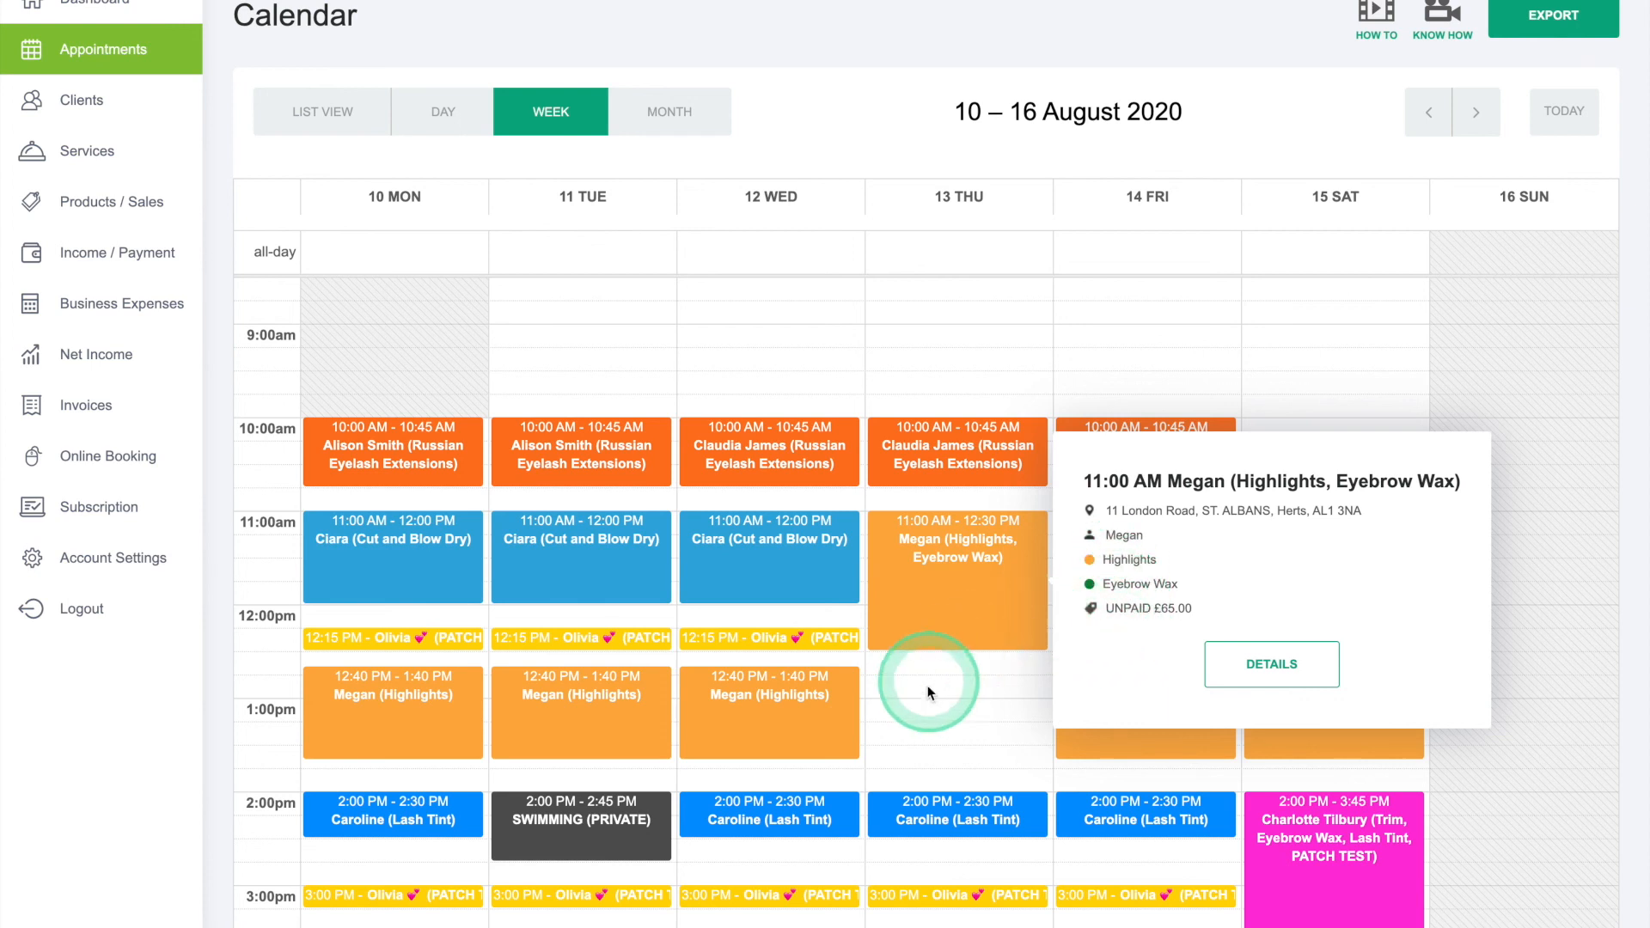
{"action": "left_click", "coordinate": [926, 707]}
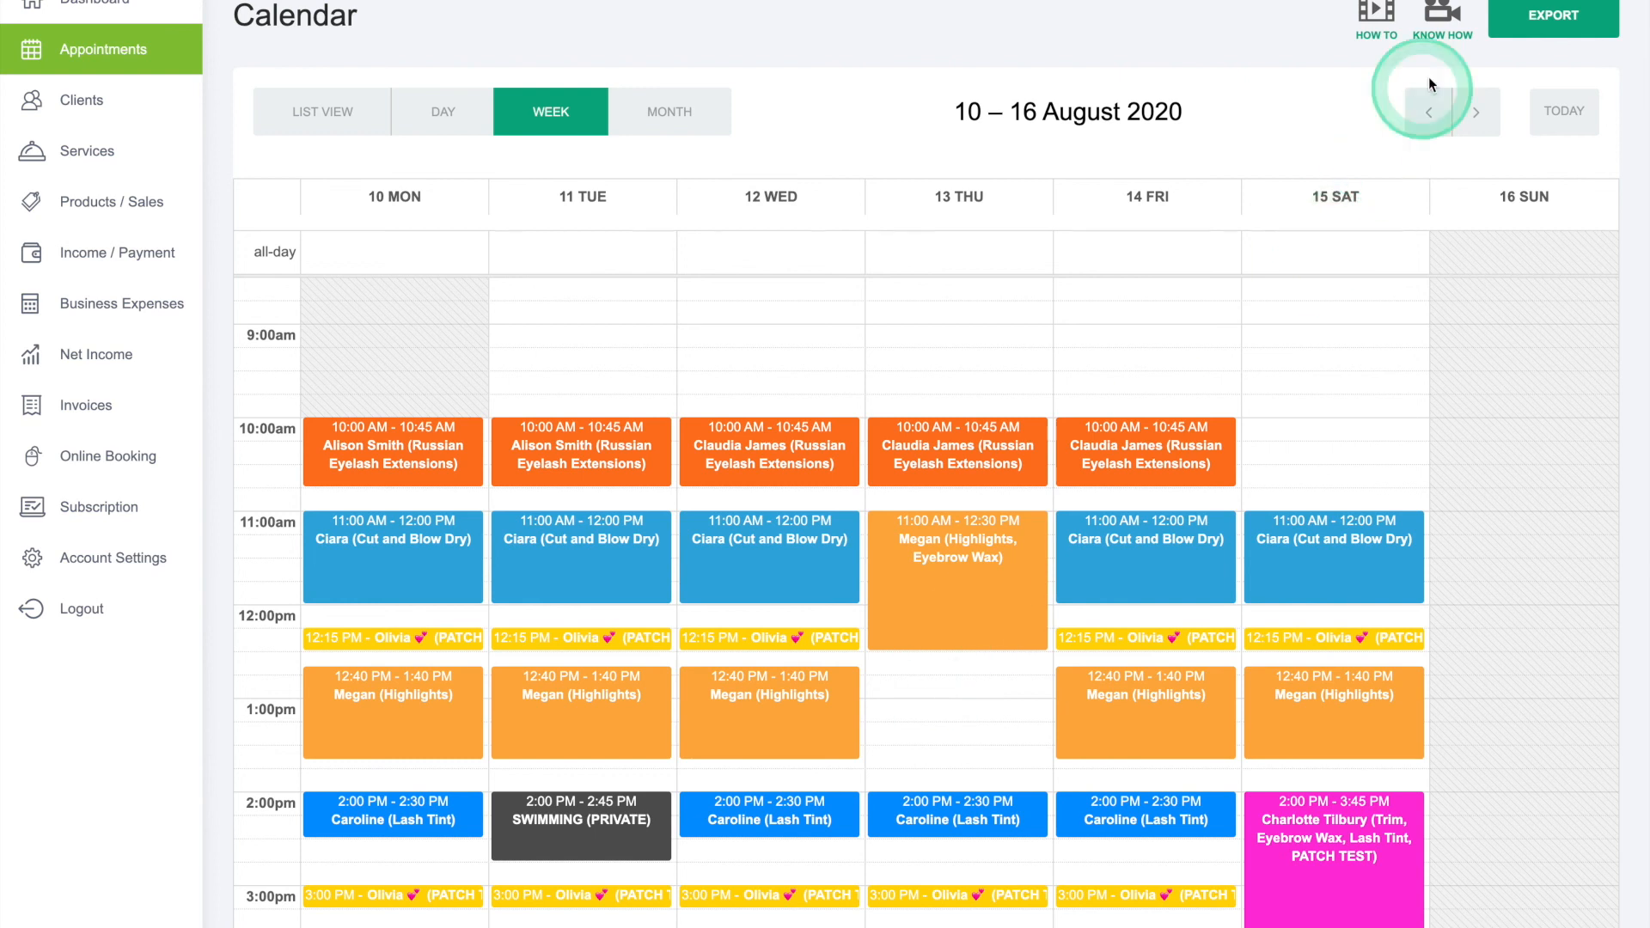
Step: Show the quick-add options and the shortcuts for creating a new or private appointment
{"action": "left_click", "coordinate": [1470, 2]}
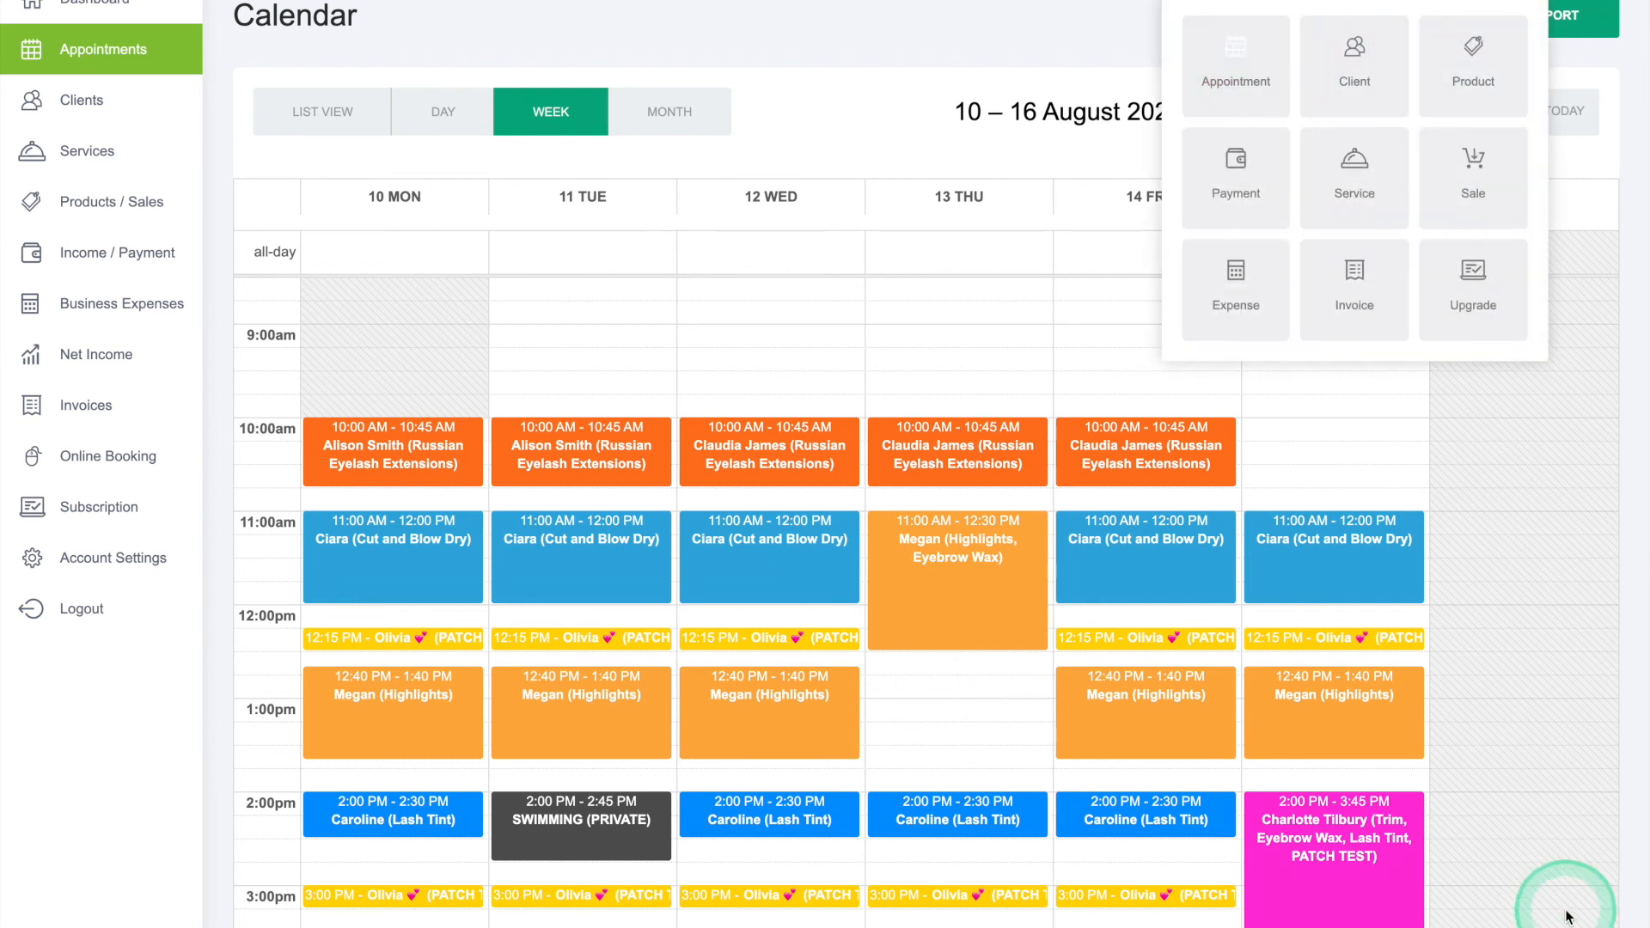
{"action": "left_click", "coordinate": [1593, 919]}
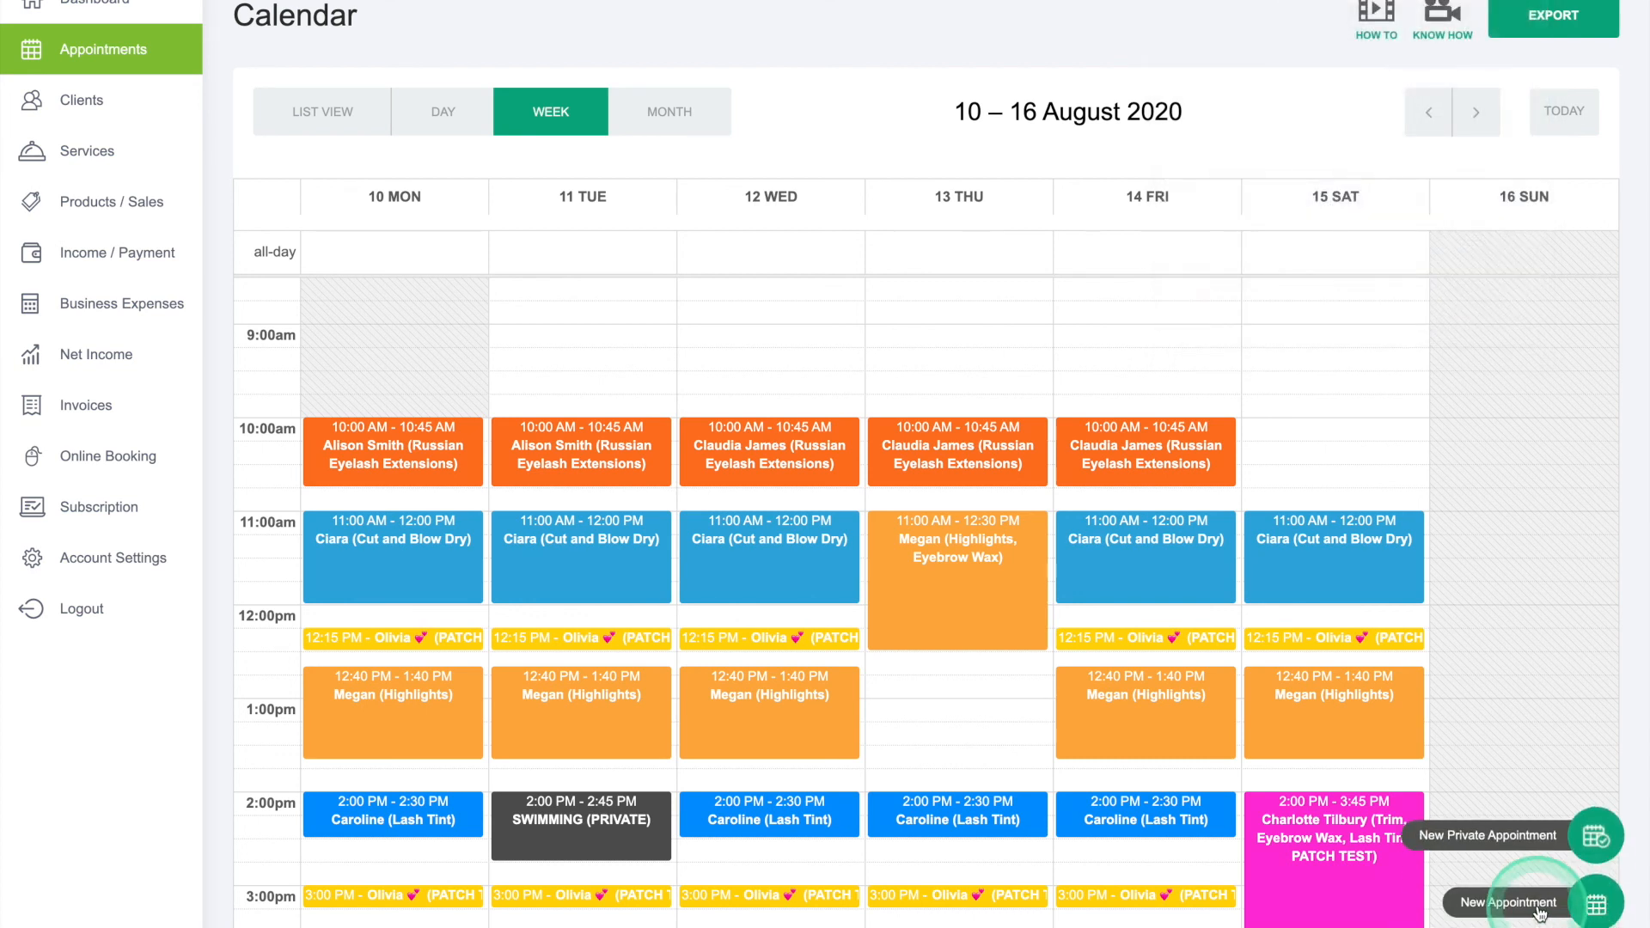